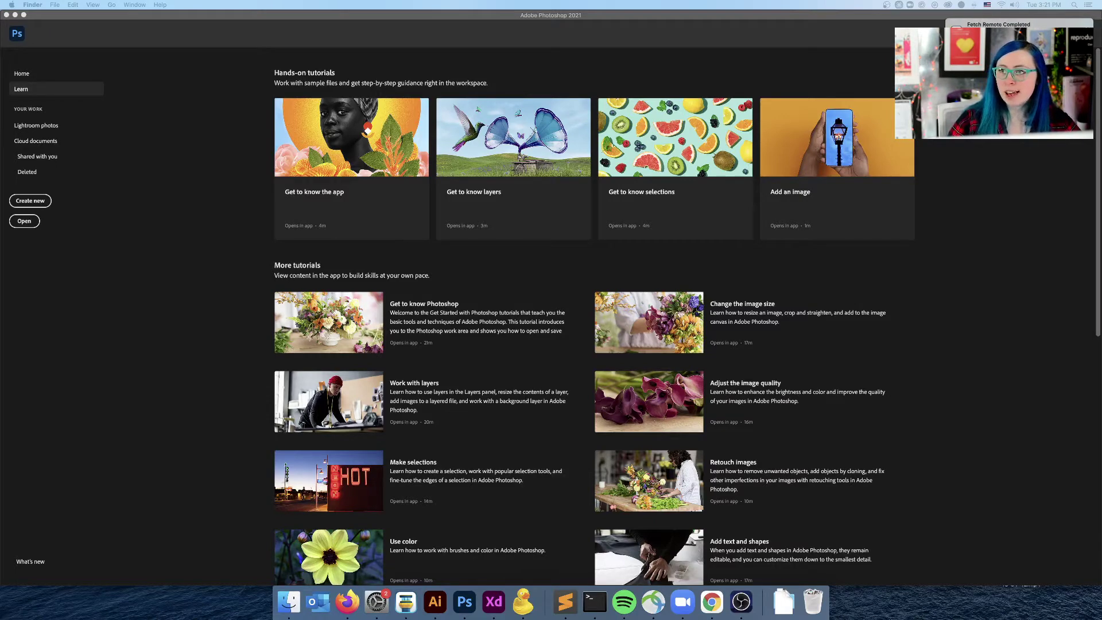
# Save the Unsplash kicking-woman photo to Downloads and drag it from the Dock toward Photoshop
pyautogui.press('super+Tab')
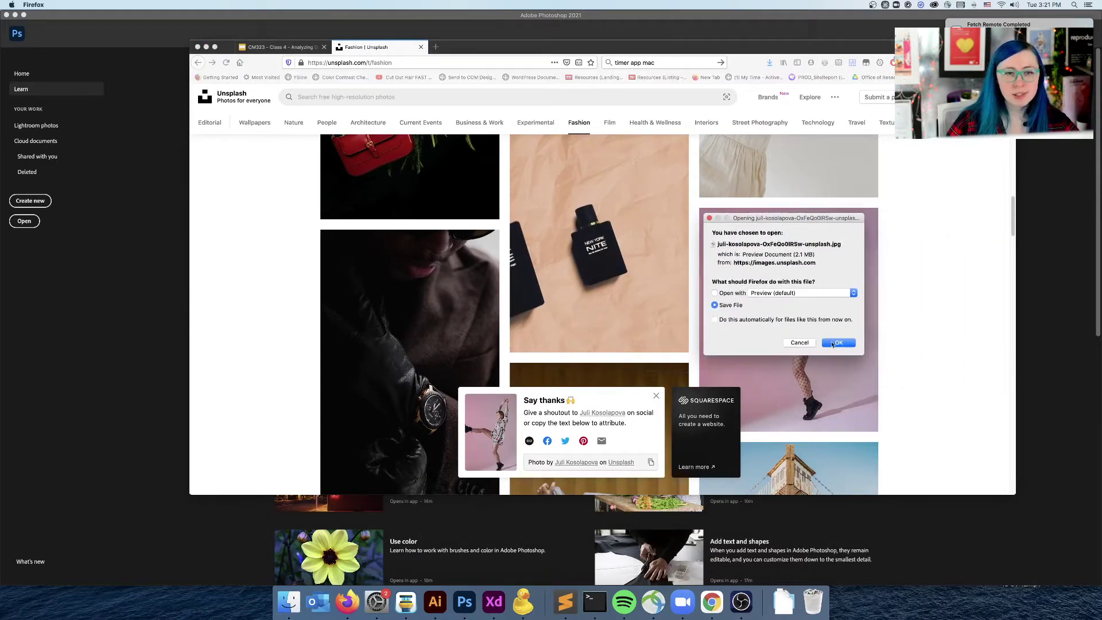
pyautogui.click(832, 343)
pyautogui.click(1003, 559)
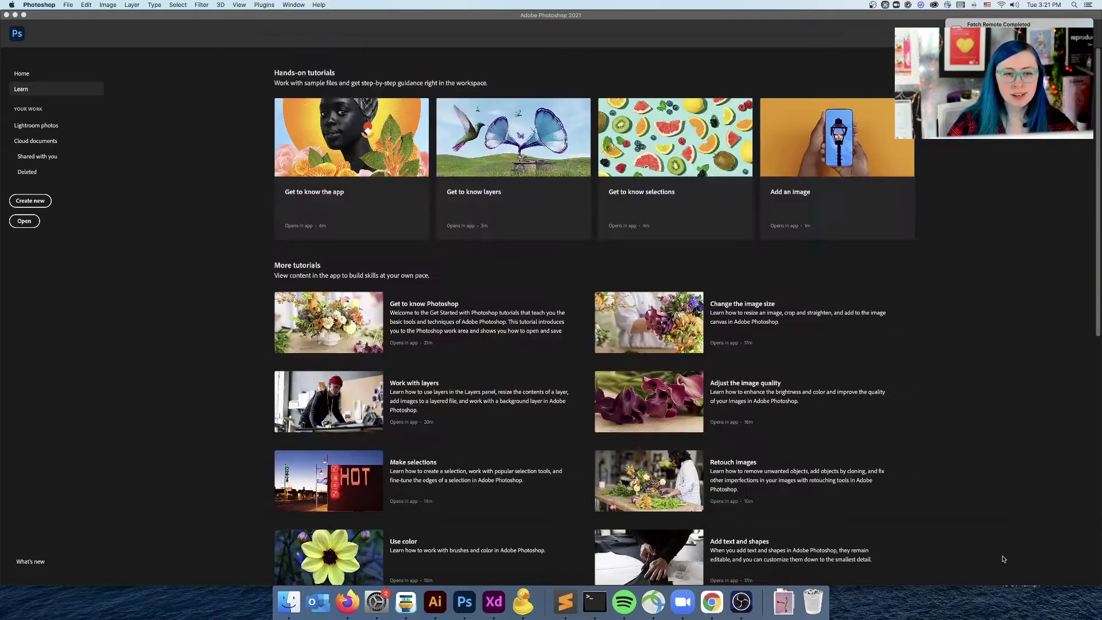
pyautogui.click(794, 612)
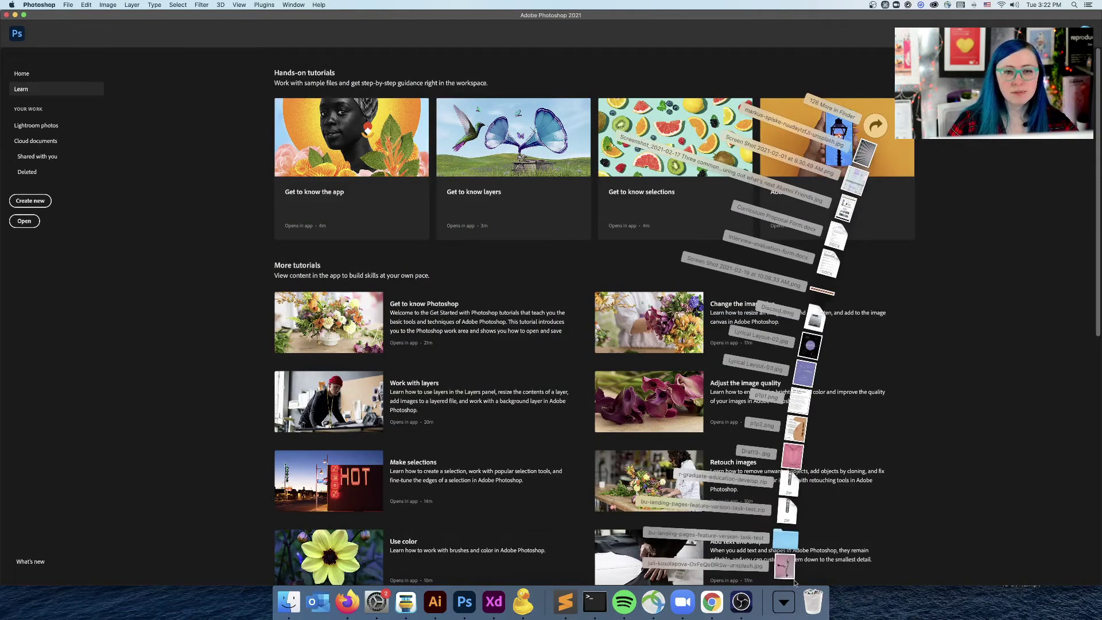
pyautogui.moveTo(786, 569); pyautogui.dragTo(464, 611)
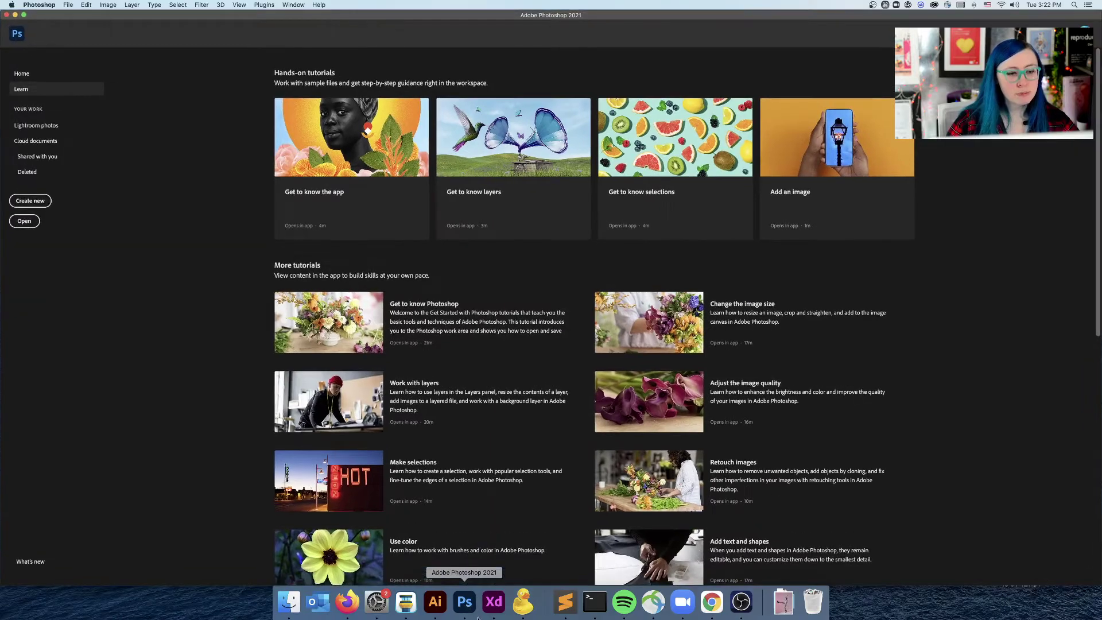
pyautogui.click(783, 601)
# Drop the downloaded JPG onto Photoshop so it opens as a 3681 × 4601 px document
pyautogui.moveTo(789, 530); pyautogui.dragTo(195, 321)
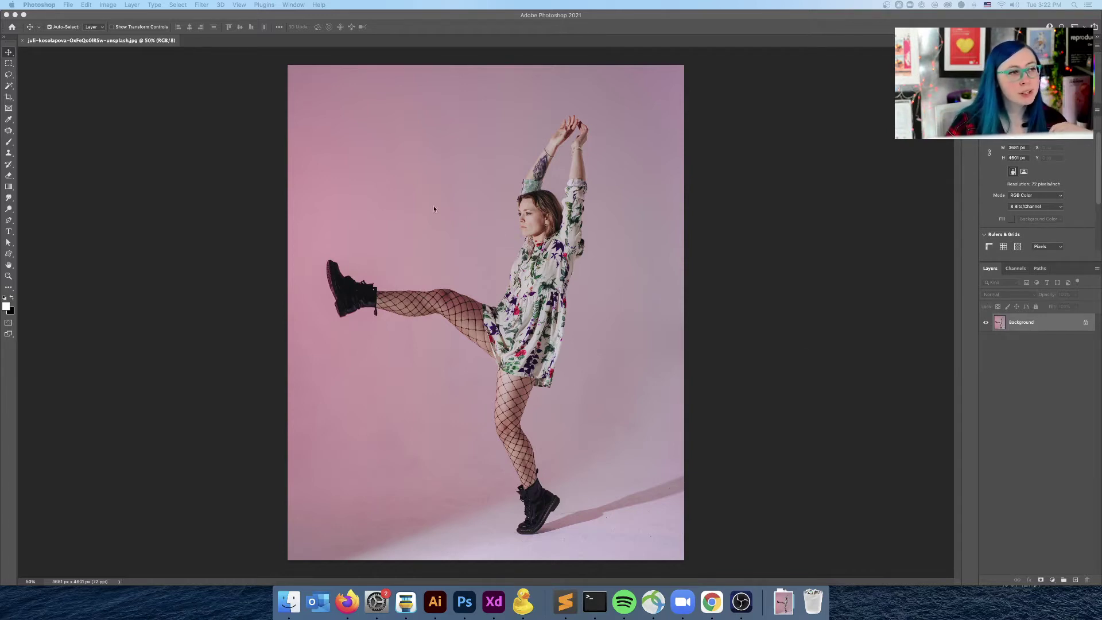
pyautogui.scroll(3, 12, 100)
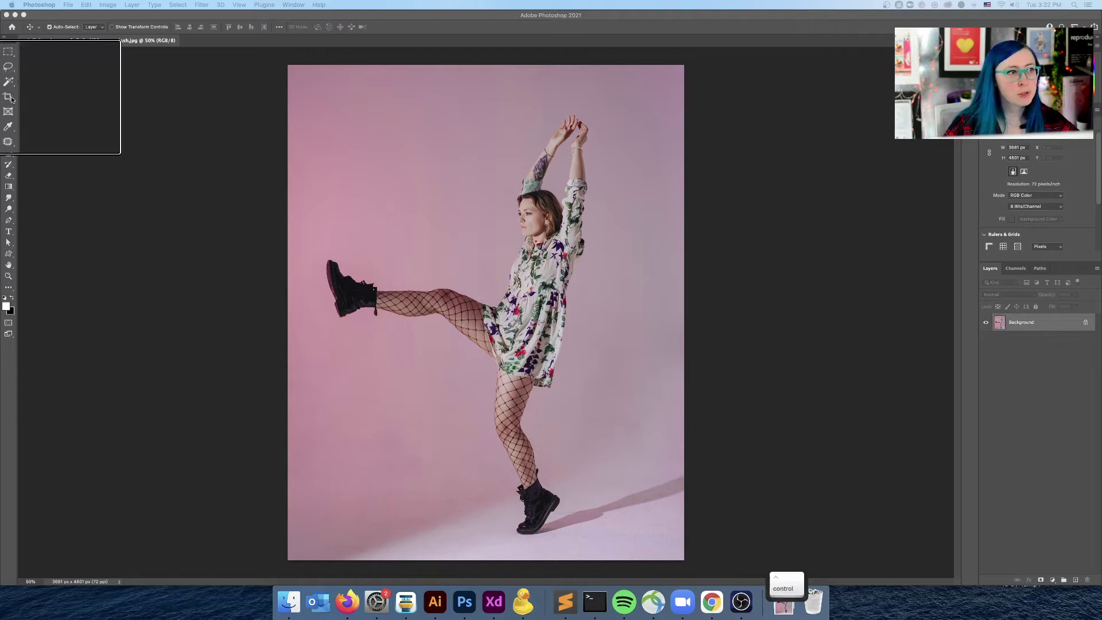
pyautogui.scroll(-3, 41, 84)
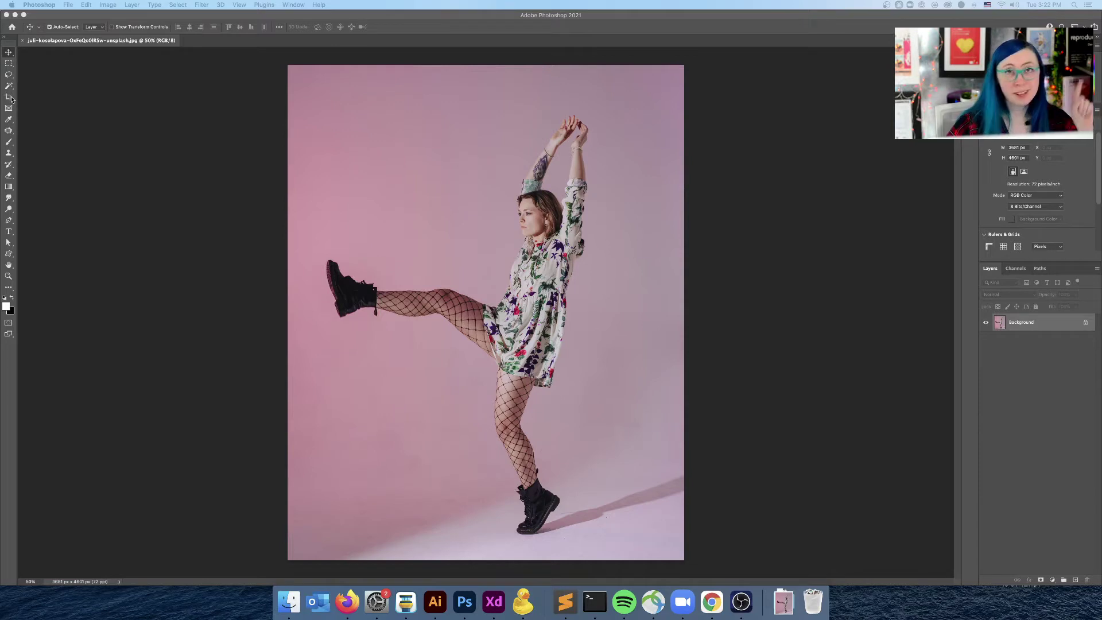
pyautogui.scroll(3, 10, 98)
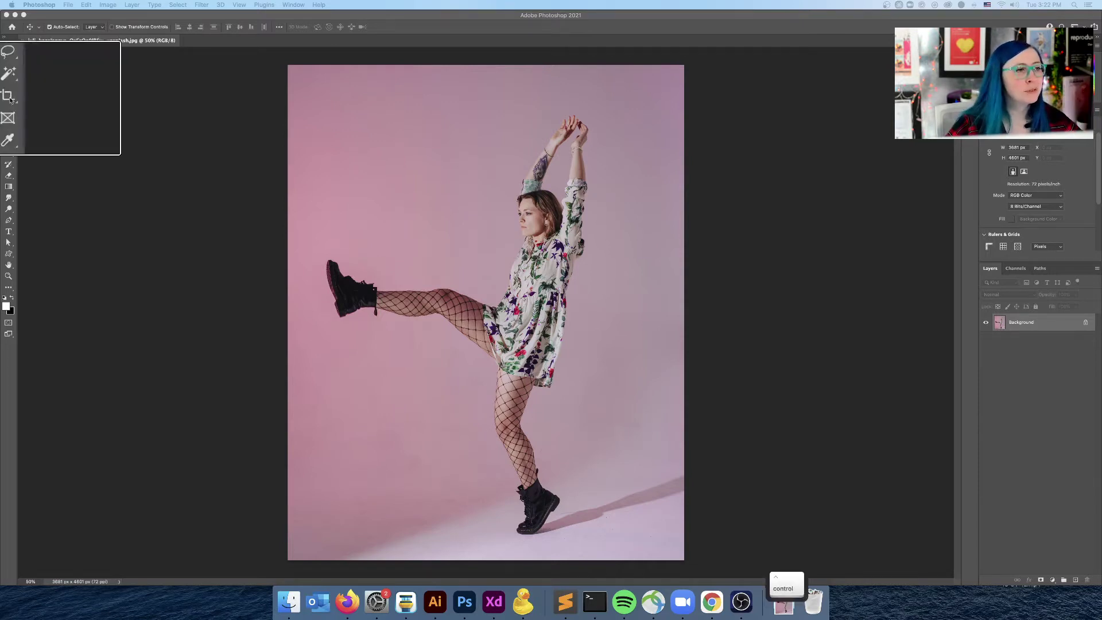
pyautogui.scroll(-3, 8, 99)
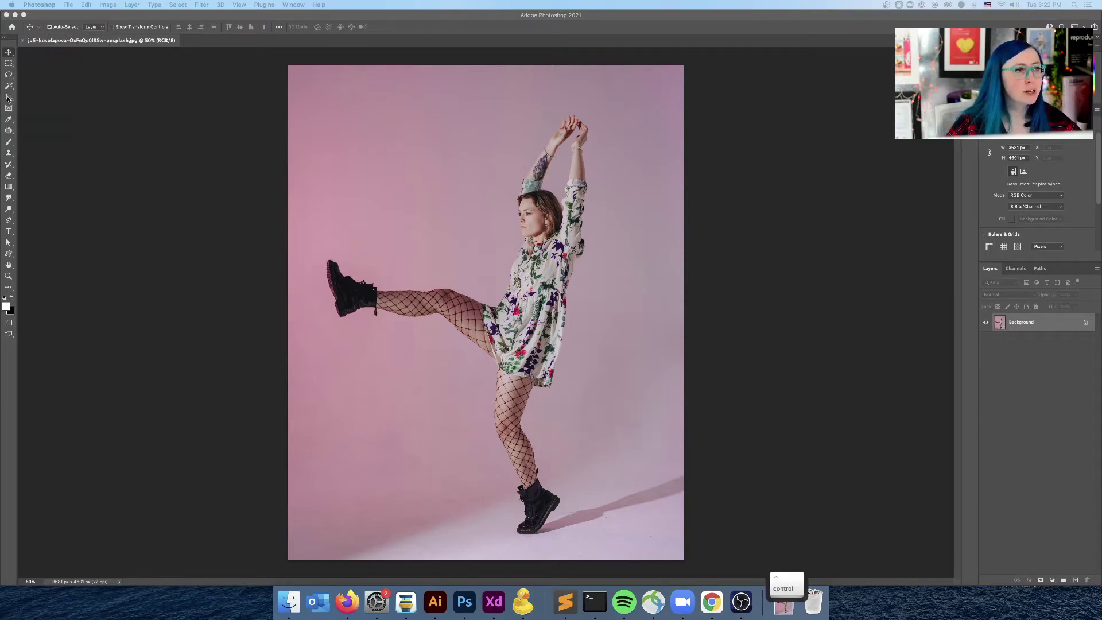
# Activate the Crop Tool and bring up its list of overlay options
pyautogui.click(8, 99)
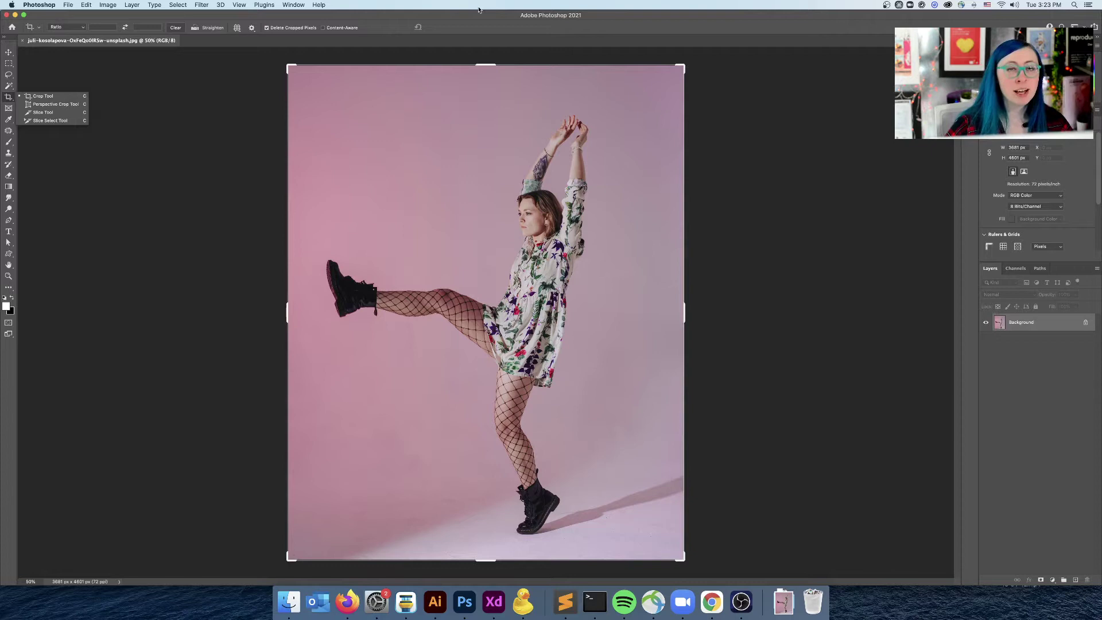
pyautogui.keyDown('ctrl'); pyautogui.scroll(3, 243, 28); pyautogui.keyUp('ctrl')
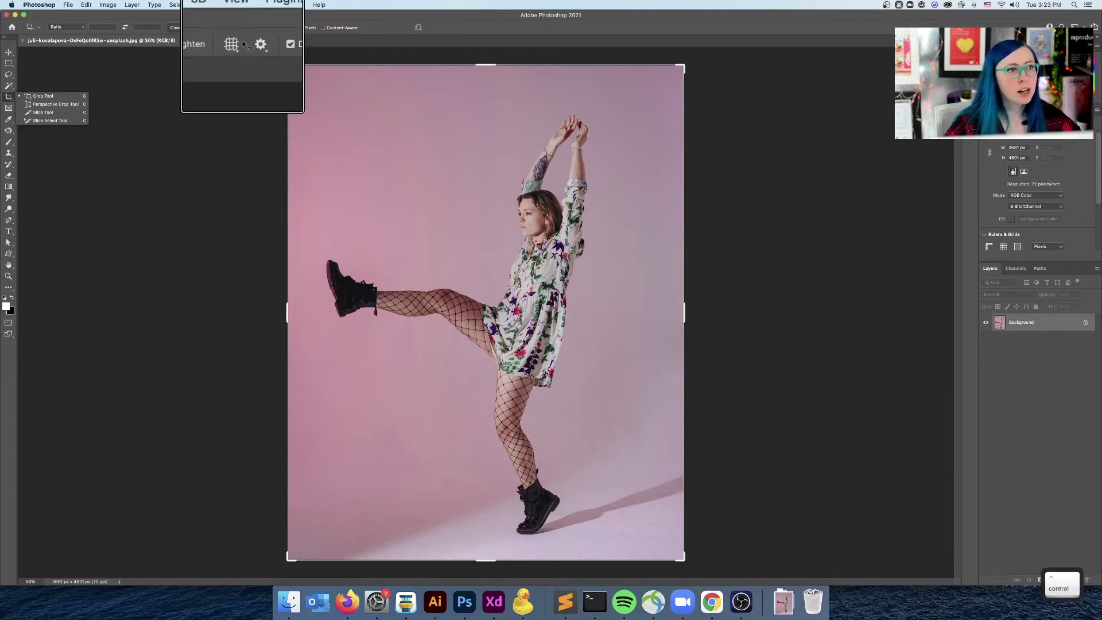
pyautogui.keyDown('ctrl'); pyautogui.scroll(-3, 238, 29); pyautogui.keyUp('ctrl')
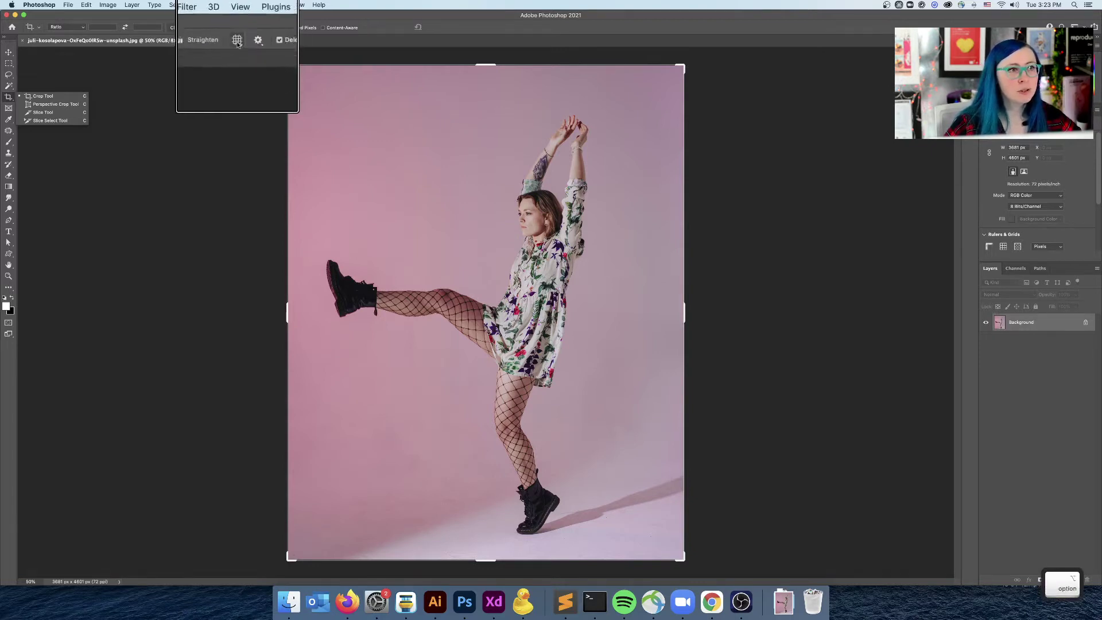
pyautogui.press('alt')
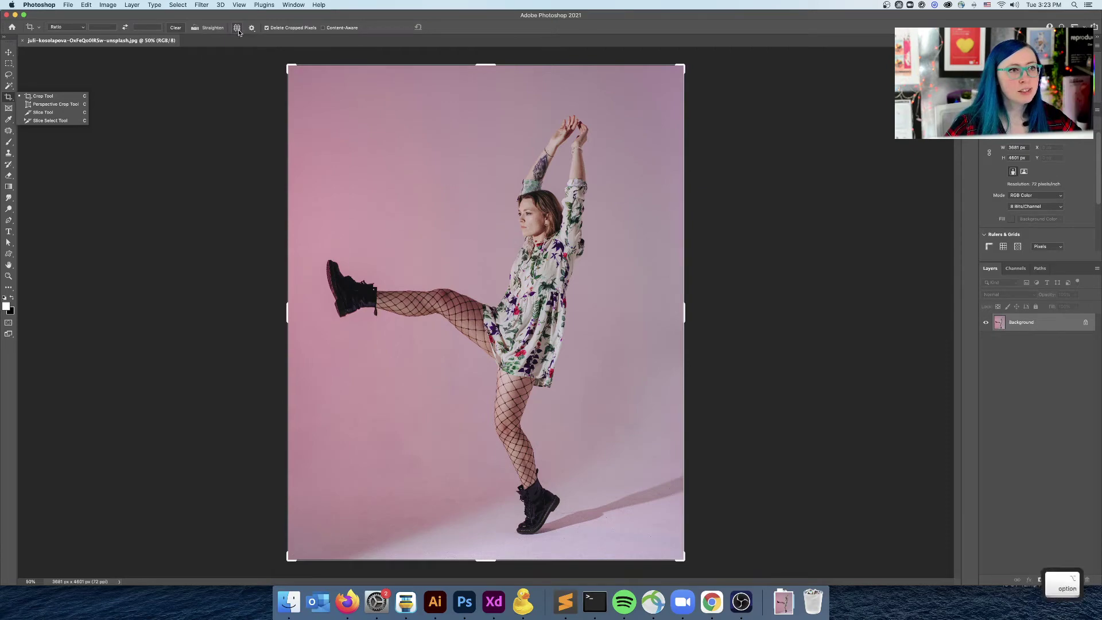
pyautogui.click(237, 28)
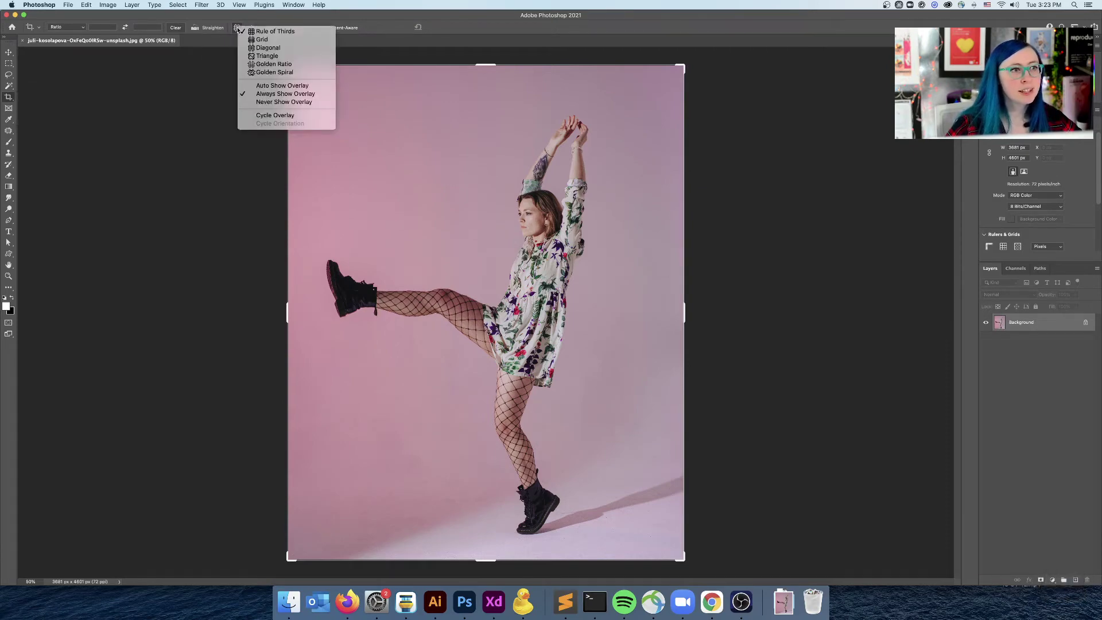
# Keep Rule of Thirds selected and activate the crop box so the thirds grid covers the photo
pyautogui.click(273, 32)
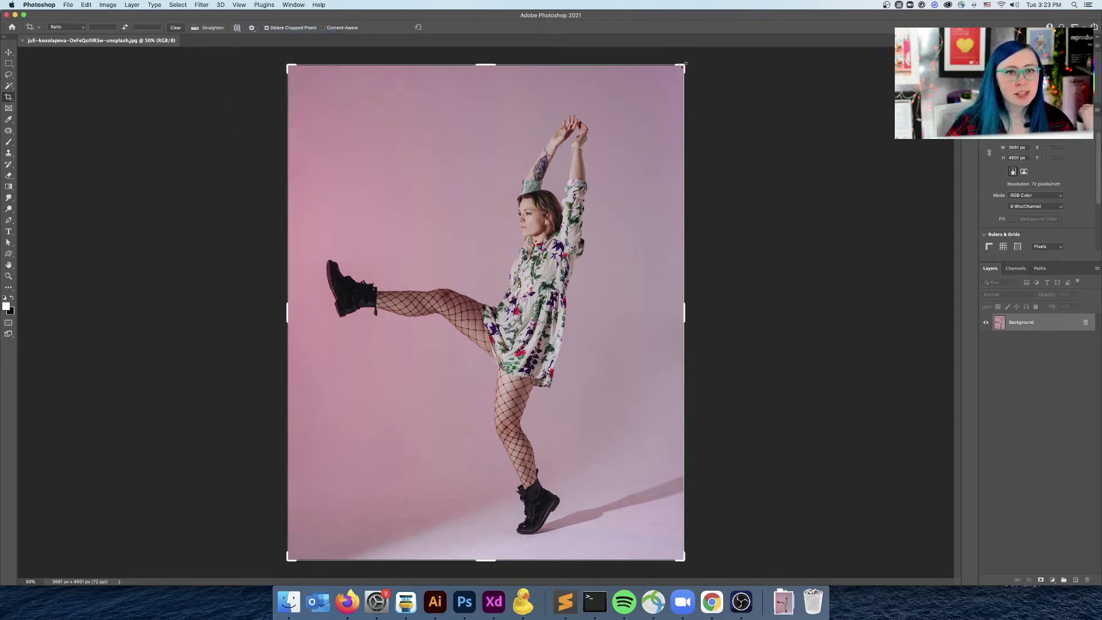
pyautogui.press('ctrl')
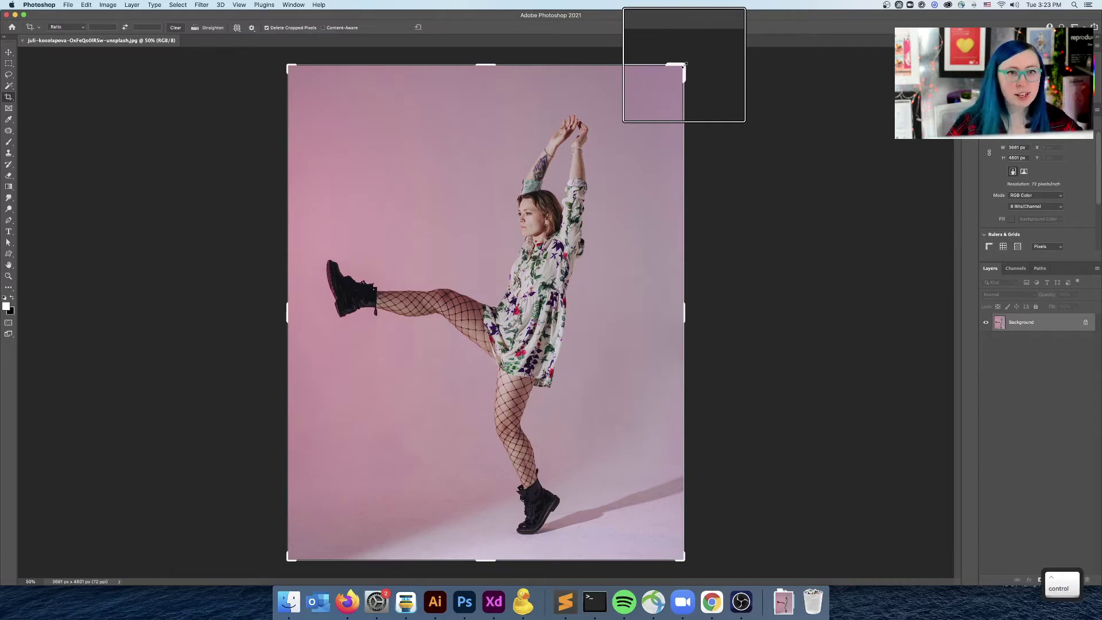
pyautogui.click(684, 68)
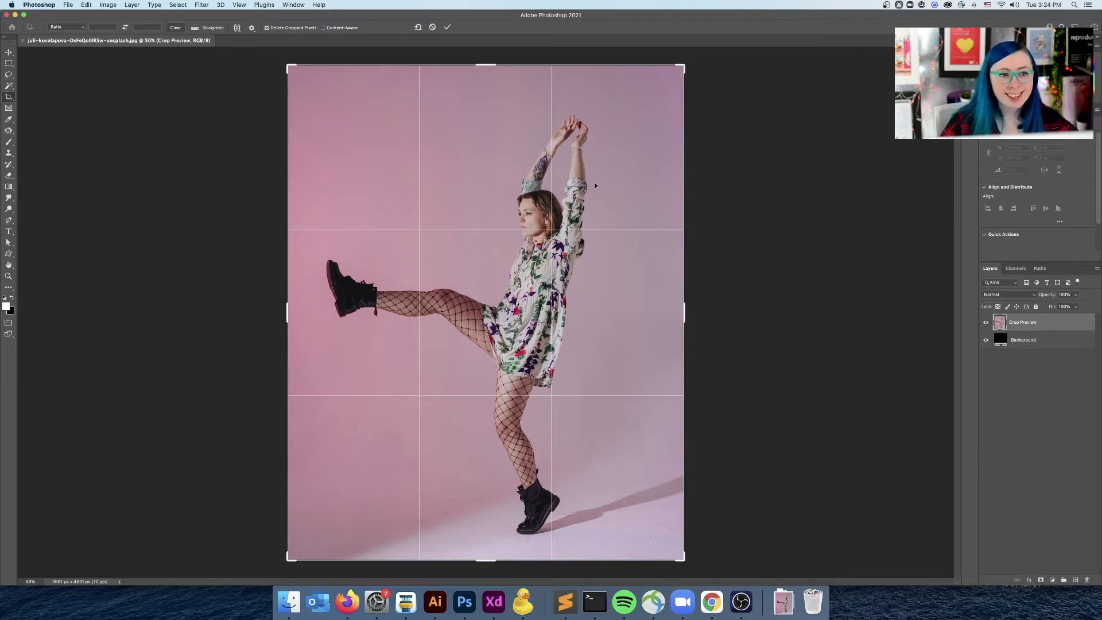
pyautogui.press('ctrl')
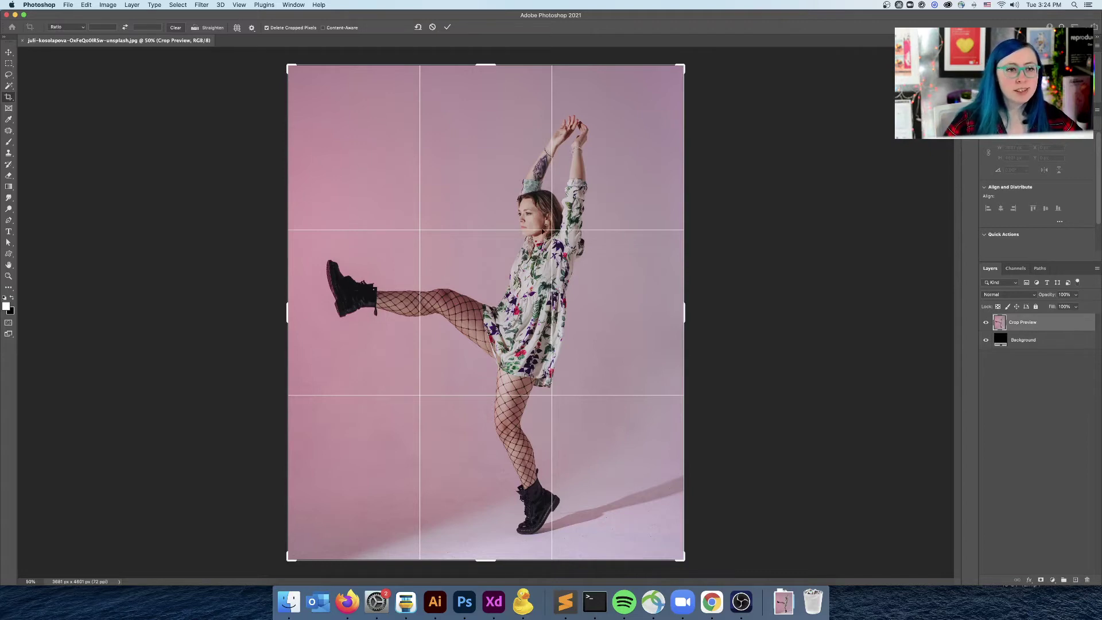
pyautogui.press('alt')
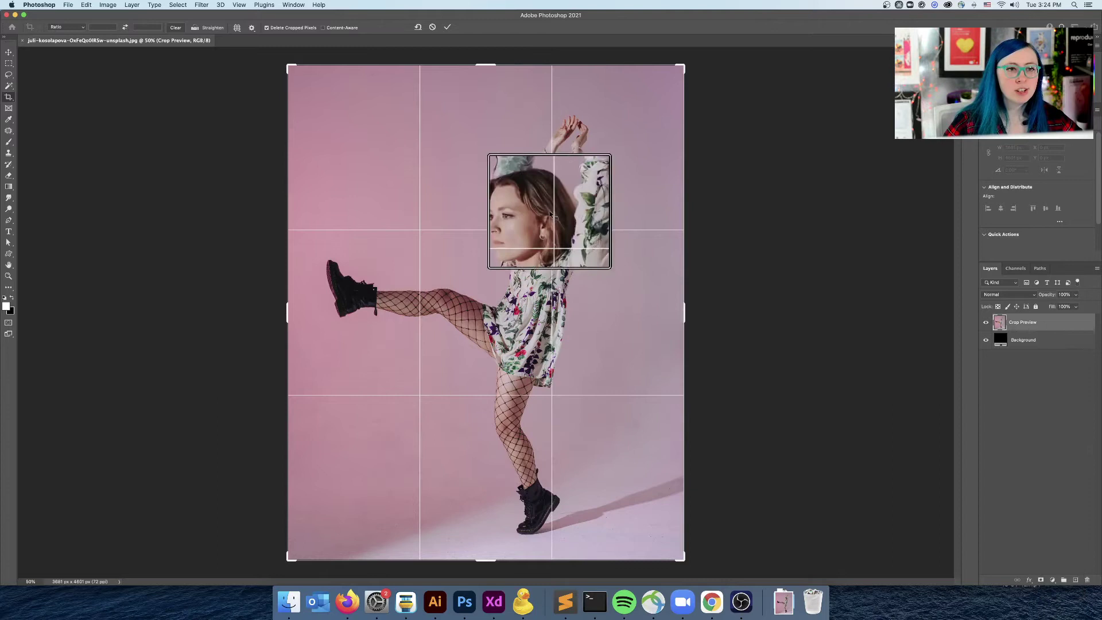
pyautogui.press('alt')
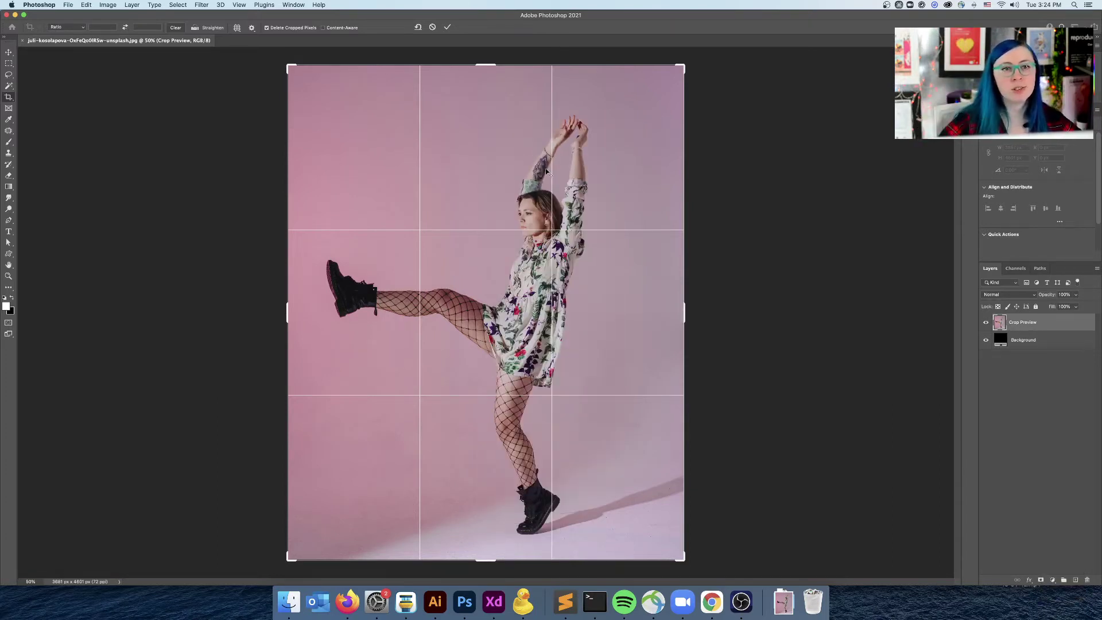
pyautogui.press('ctrl')
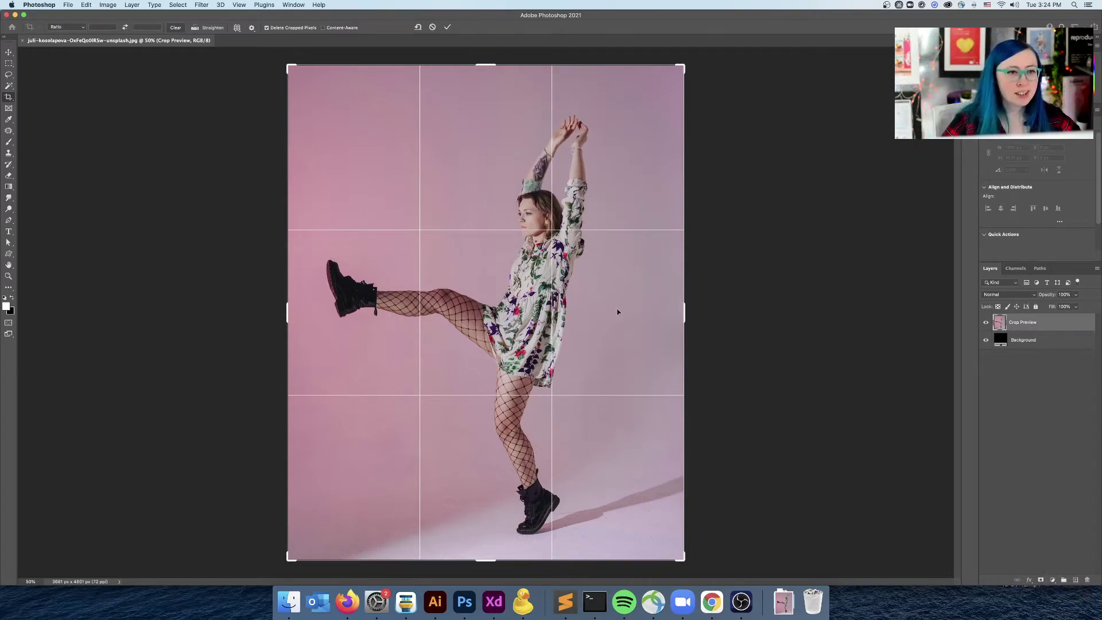
pyautogui.press('ctrl')
pyautogui.press('ctrl')
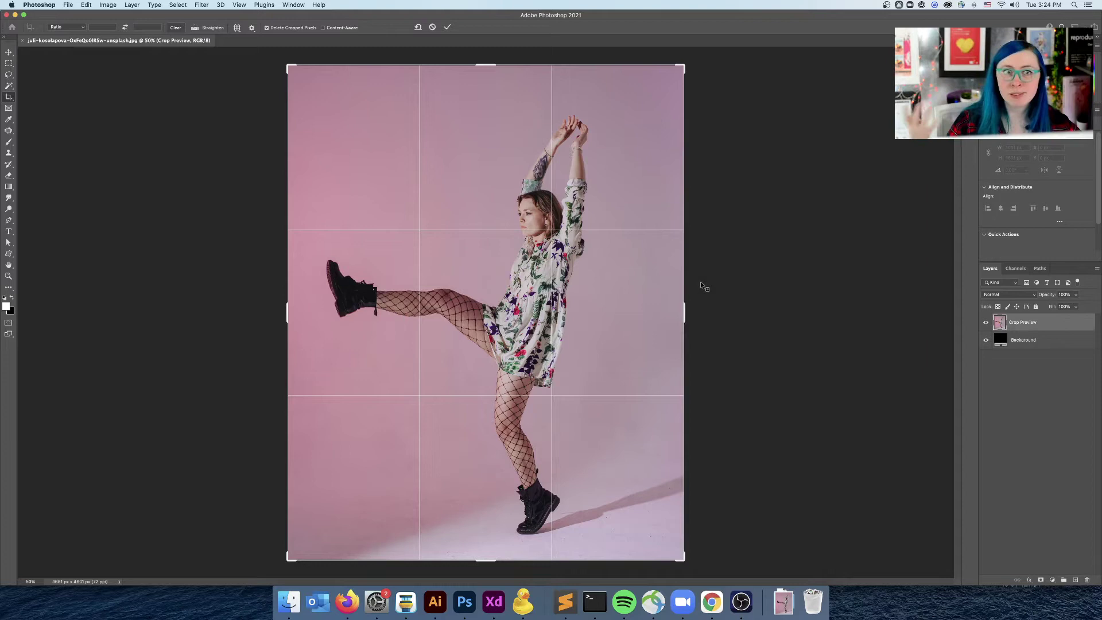
pyautogui.press('ctrl')
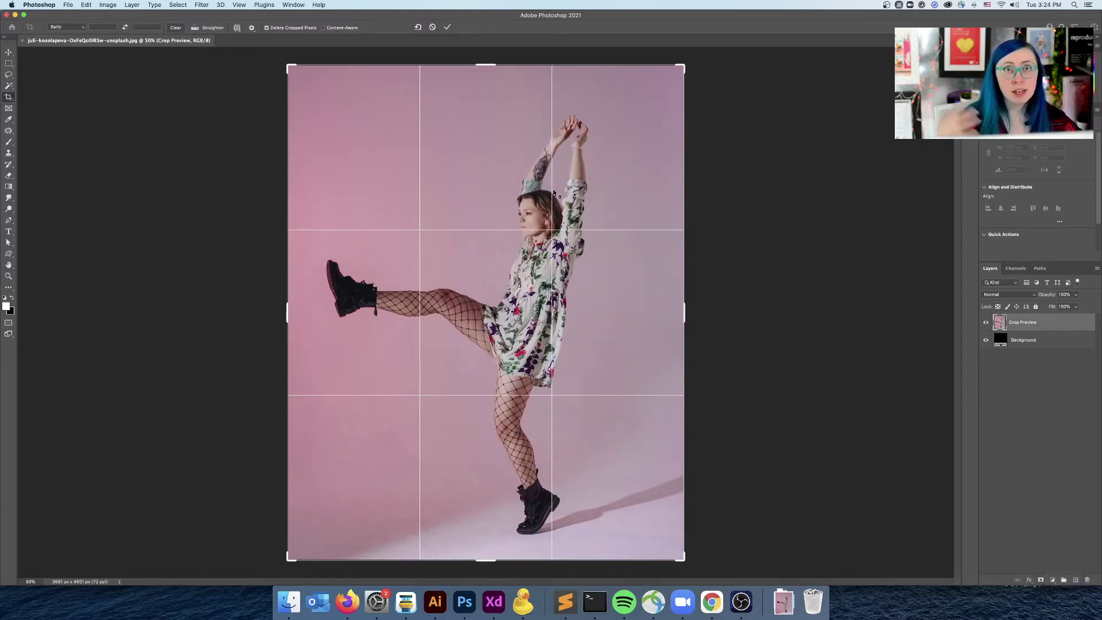
pyautogui.press('alt')
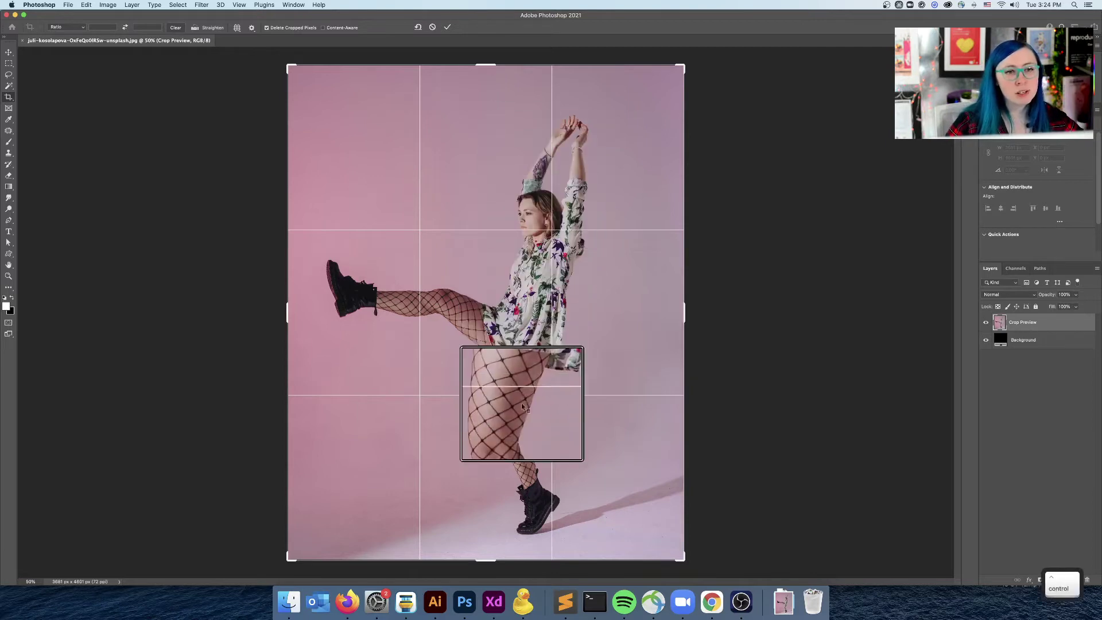
pyautogui.press('alt')
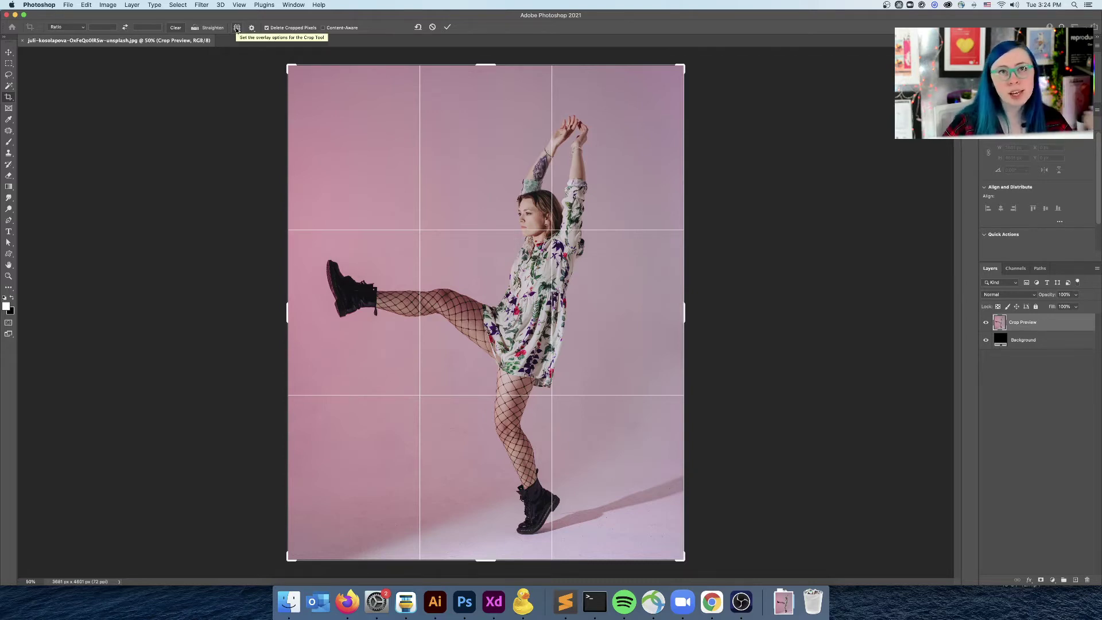
# Switch the crop overlay to Grid, then to Diagonal
pyautogui.click(237, 28)
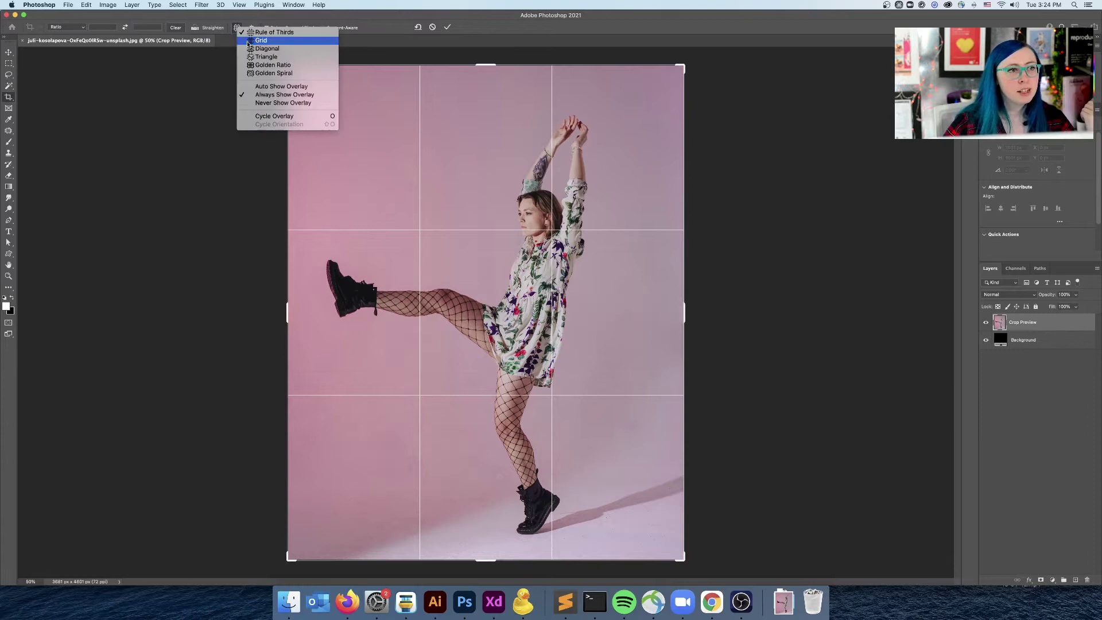
pyautogui.click(249, 41)
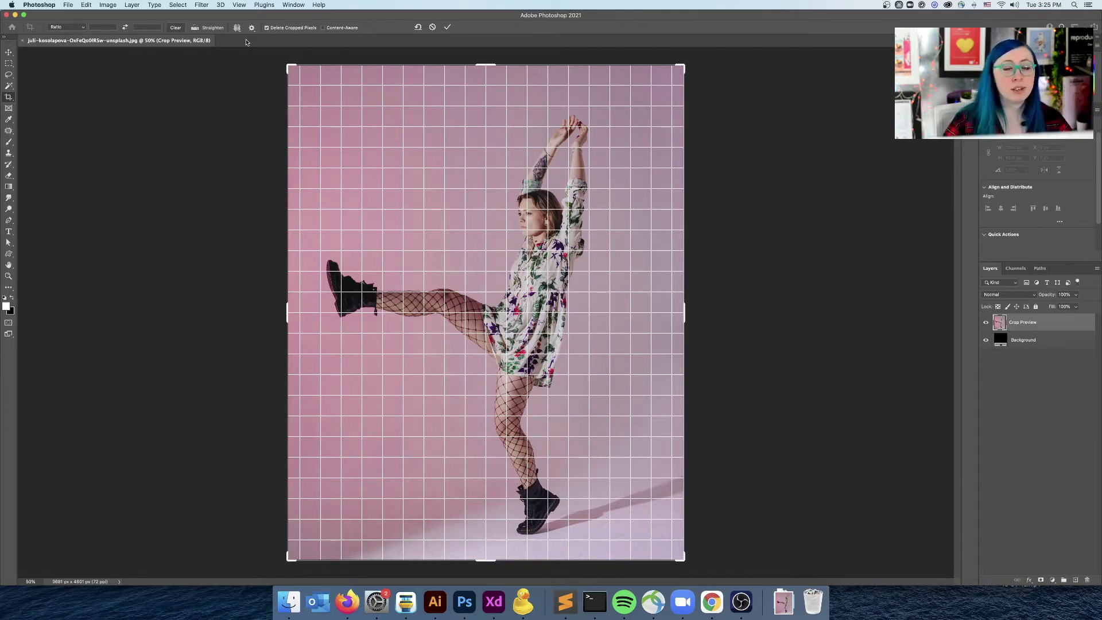
pyautogui.click(237, 29)
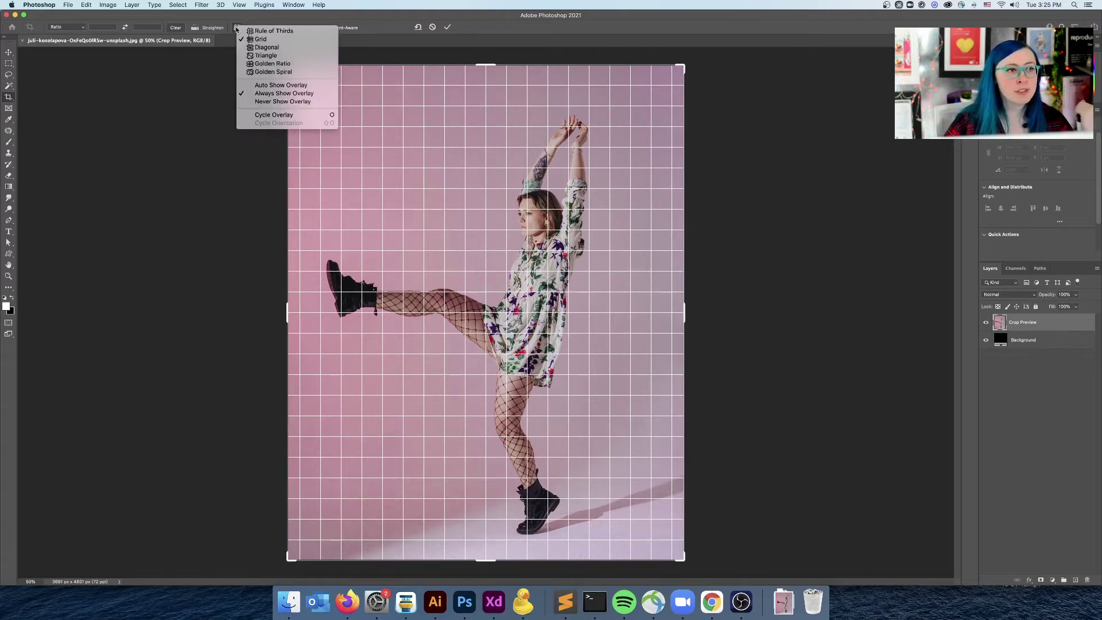
pyautogui.click(254, 47)
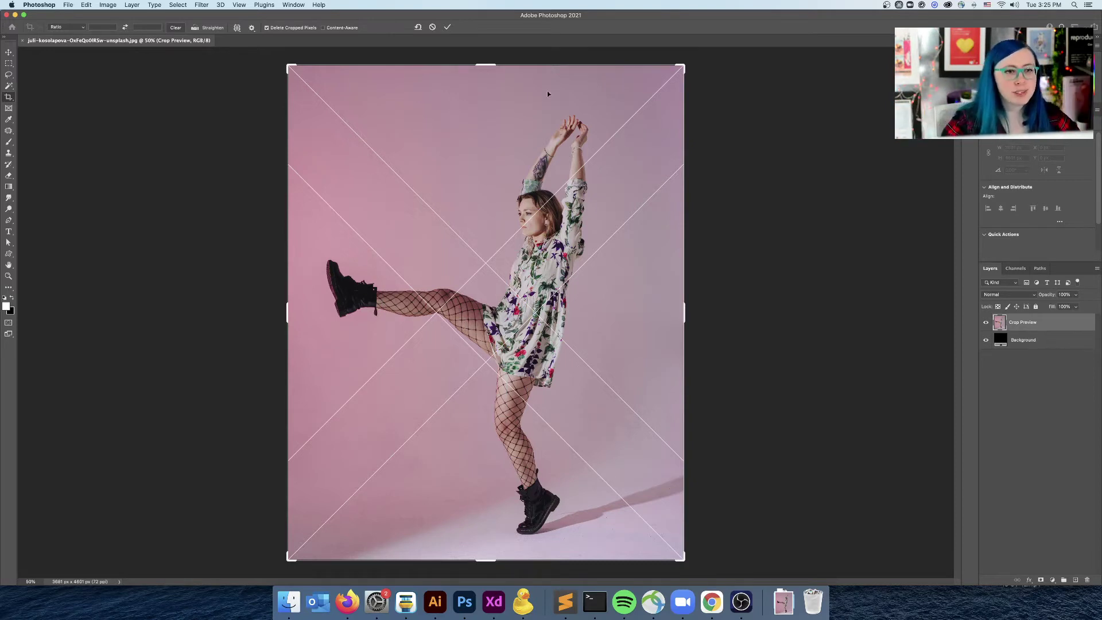
pyautogui.press('ctrl')
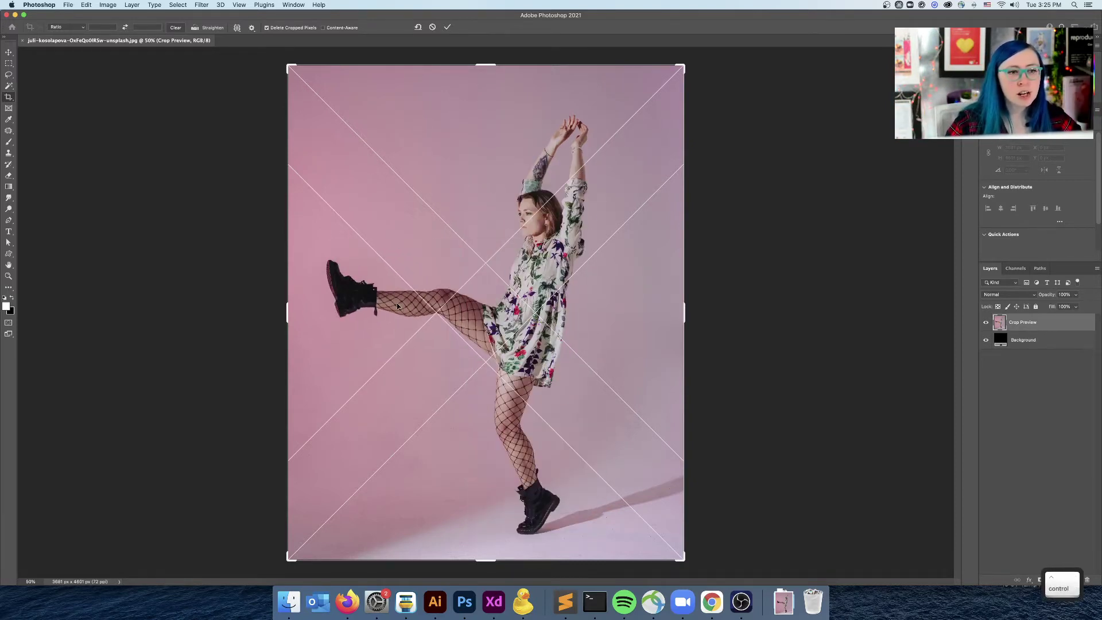
pyautogui.press('alt')
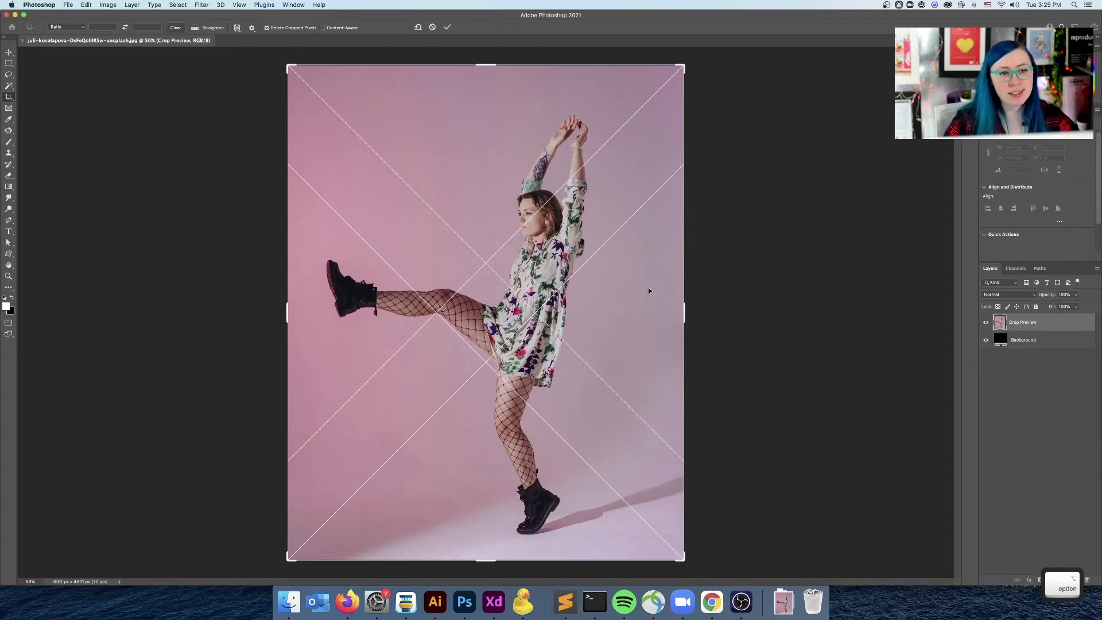
pyautogui.press('ctrl')
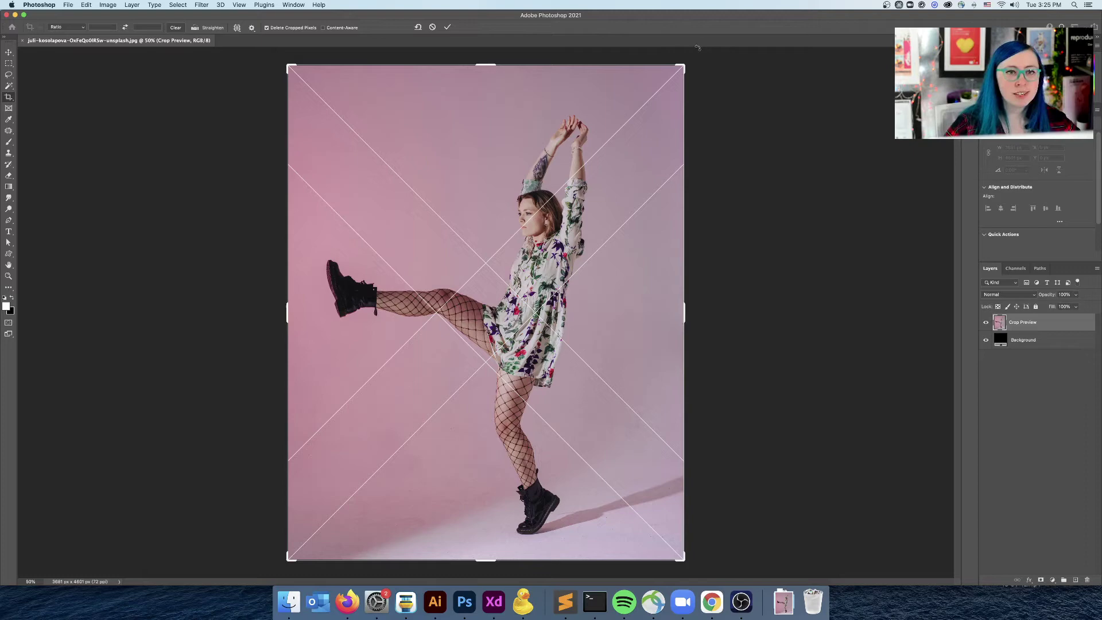
# Rotate the photo about 30° behind the crop box and commit the tilted crop
pyautogui.moveTo(696, 49); pyautogui.dragTo(759, 195)
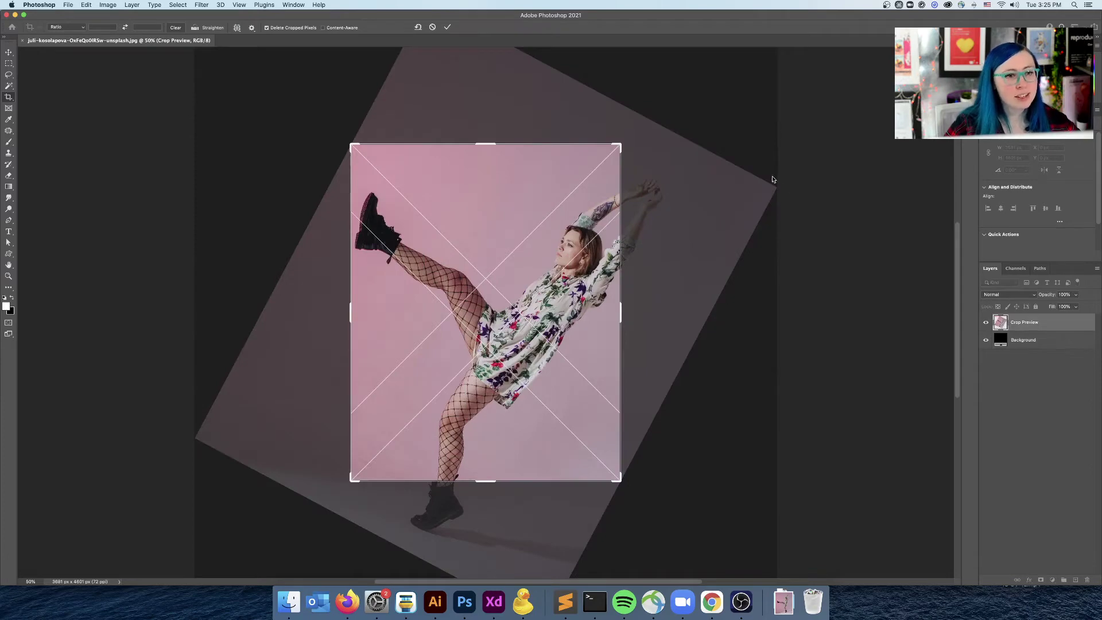
pyautogui.moveTo(664, 130); pyautogui.dragTo(702, 136)
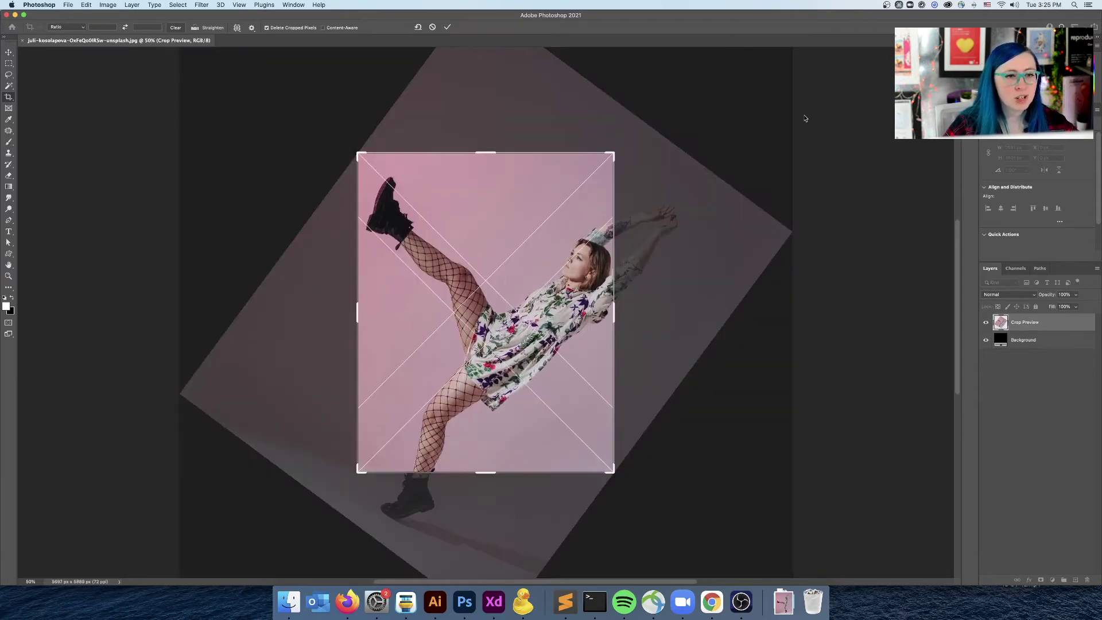
pyautogui.click(14, 54)
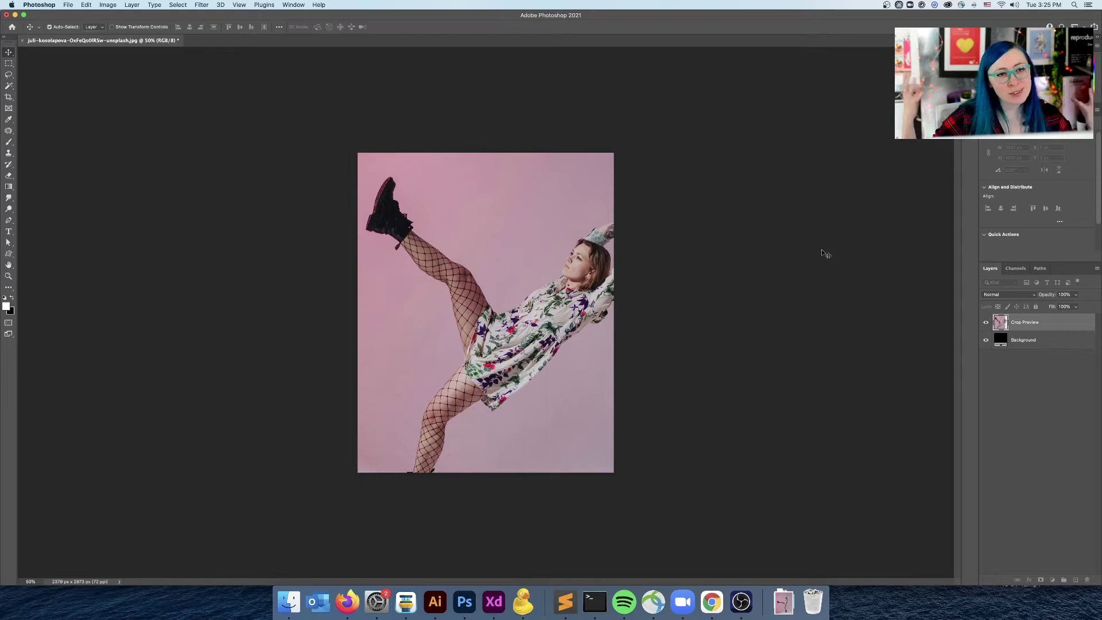
# Toggle undo and redo twice to compare the tilted crop with the original
pyautogui.press('super+z')
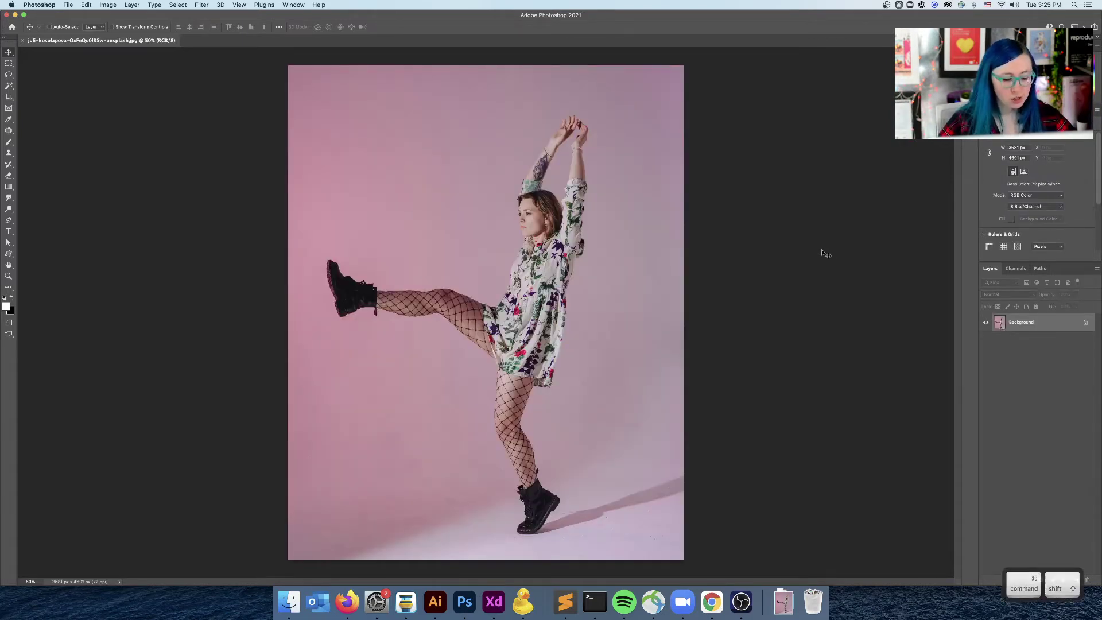
pyautogui.press('super+shift+z')
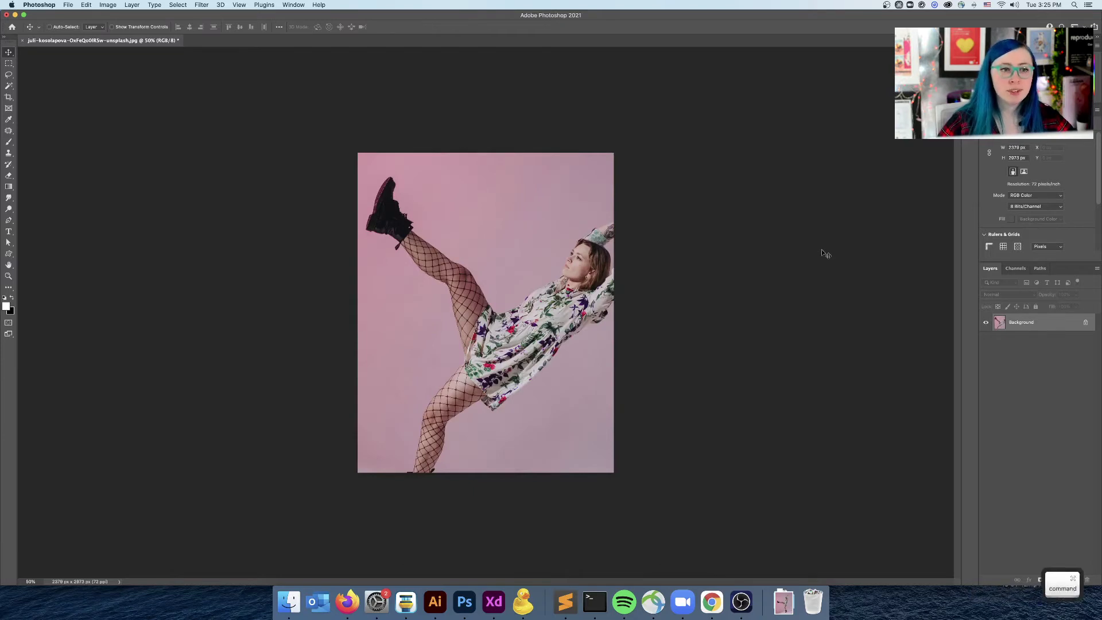
pyautogui.press('super+z')
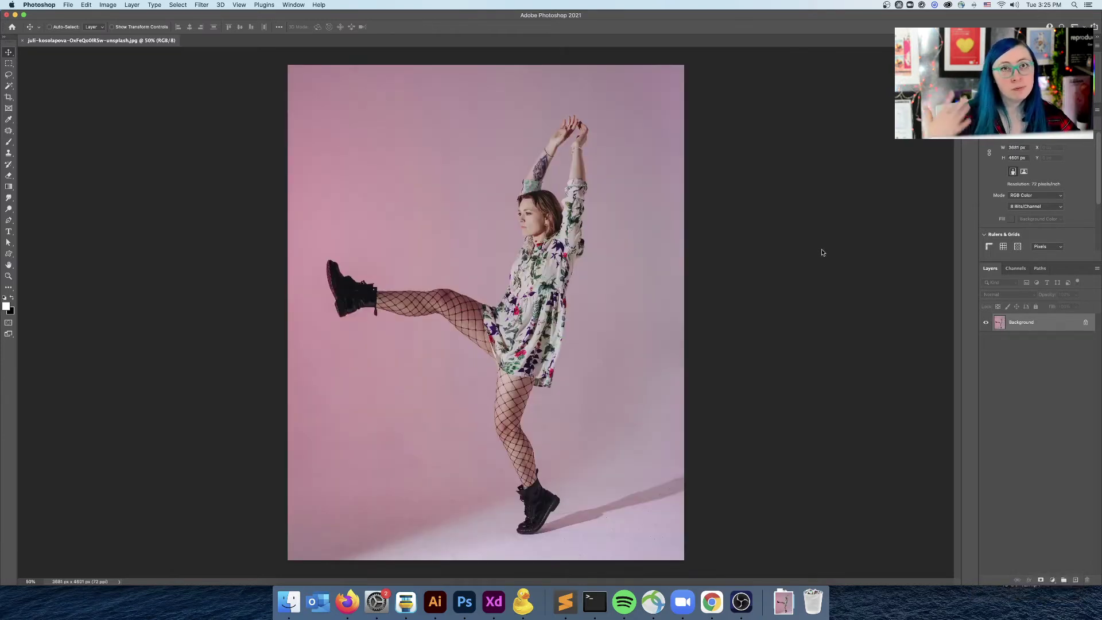
pyautogui.press('super+shift+z')
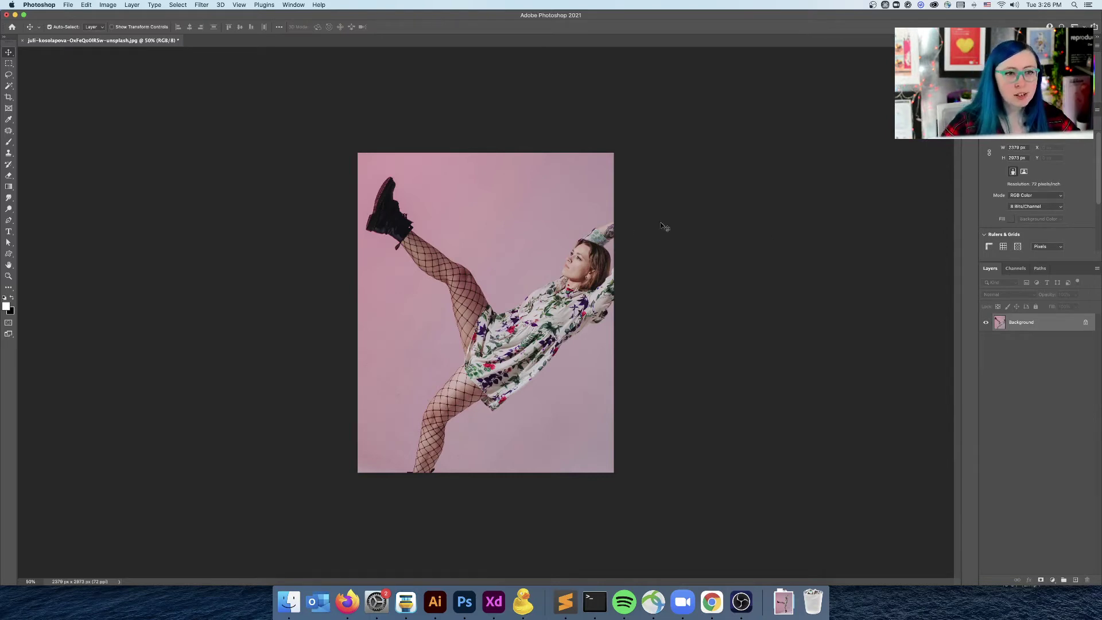
# Revert to the upright uncropped photo and bring up a fresh crop box
pyautogui.press('super')
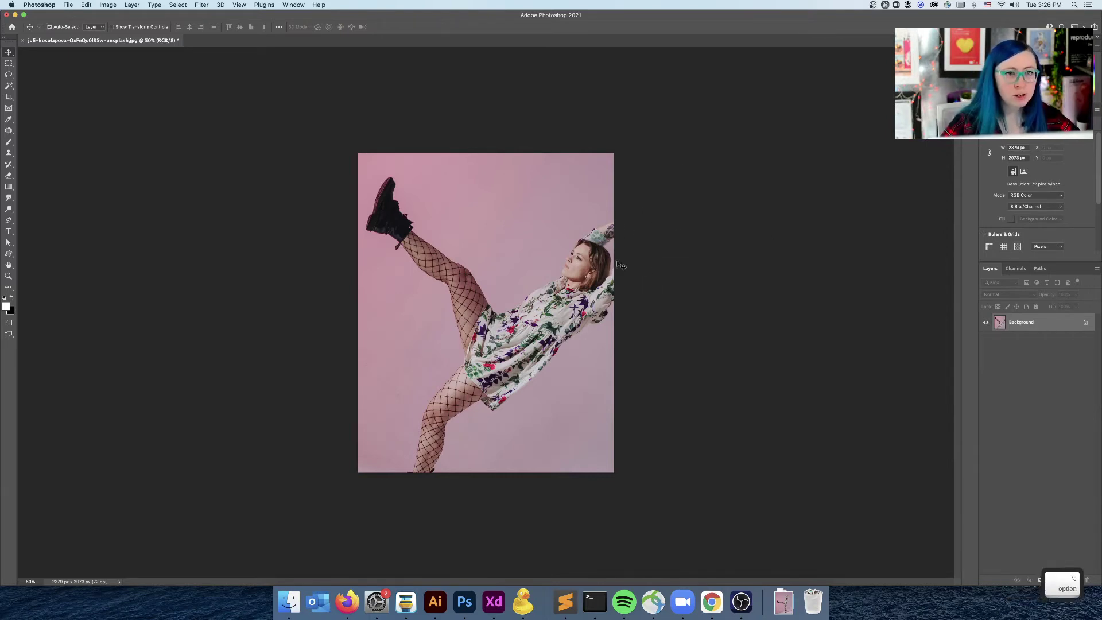
pyautogui.press('alt')
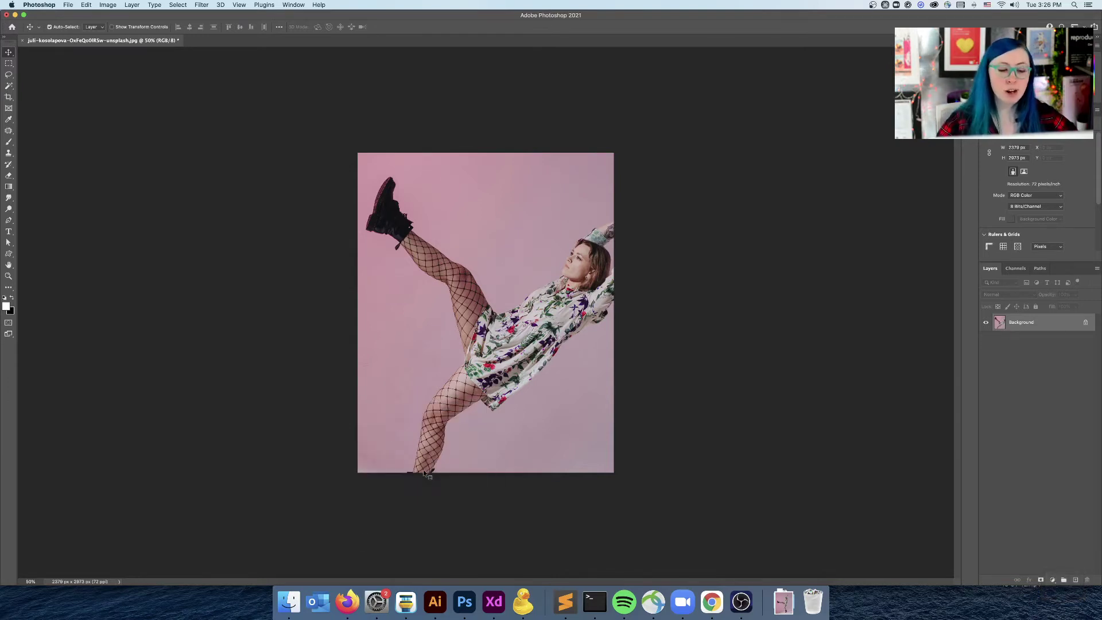
pyautogui.press('super+z')
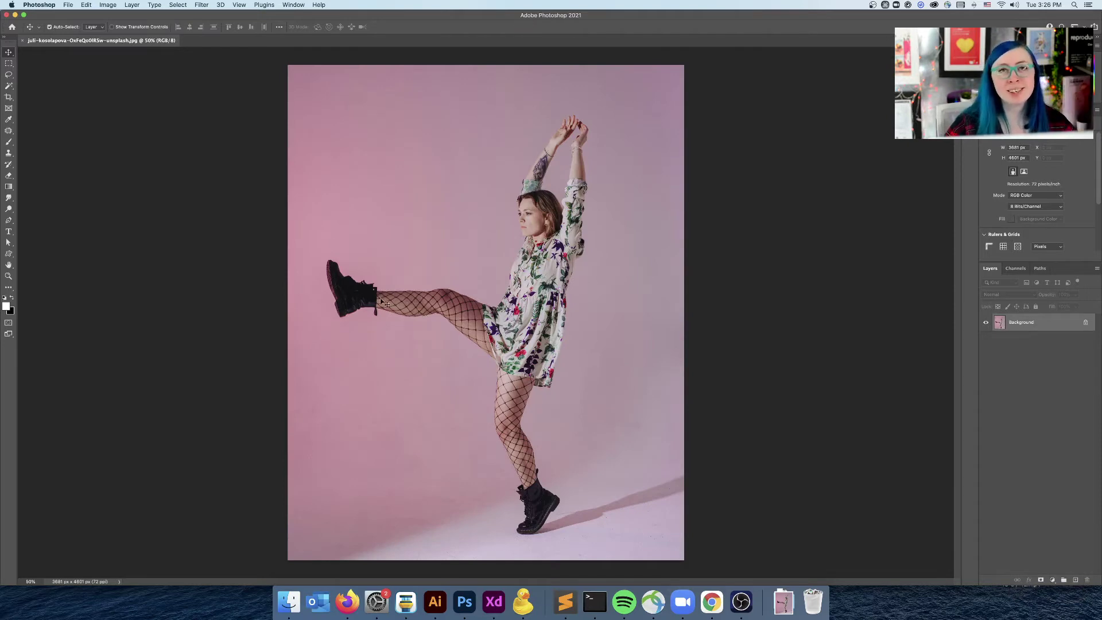
pyautogui.click(8, 97)
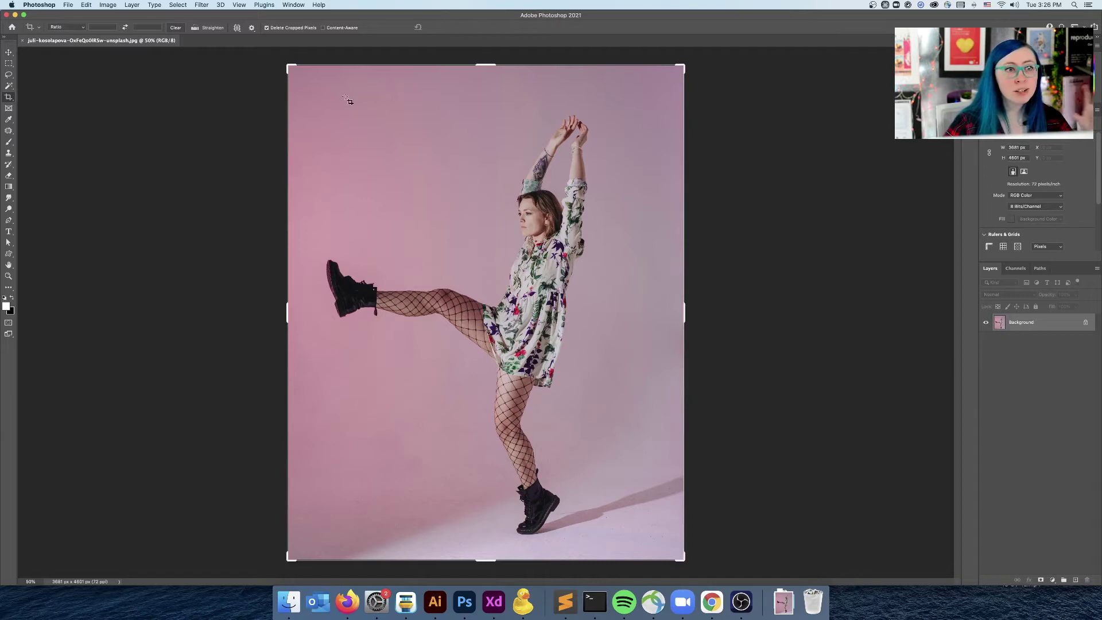
# Show the Triangle composition guide over the photo's crop frame
pyautogui.scroll(2, 17, 118)
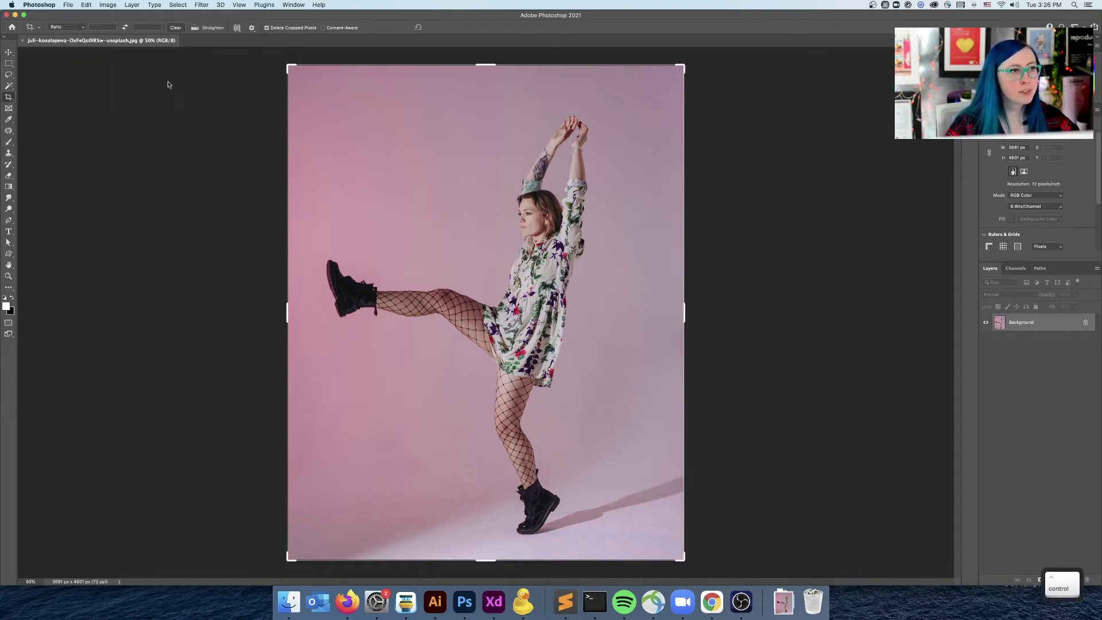
pyautogui.scroll(-2, 237, 27)
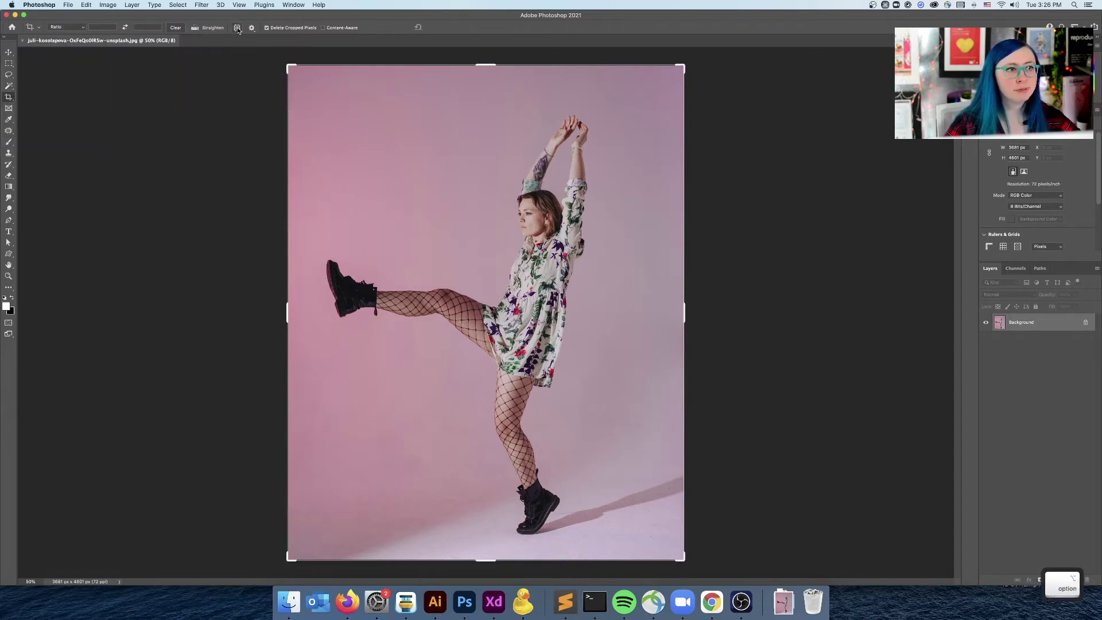
pyautogui.click(237, 28)
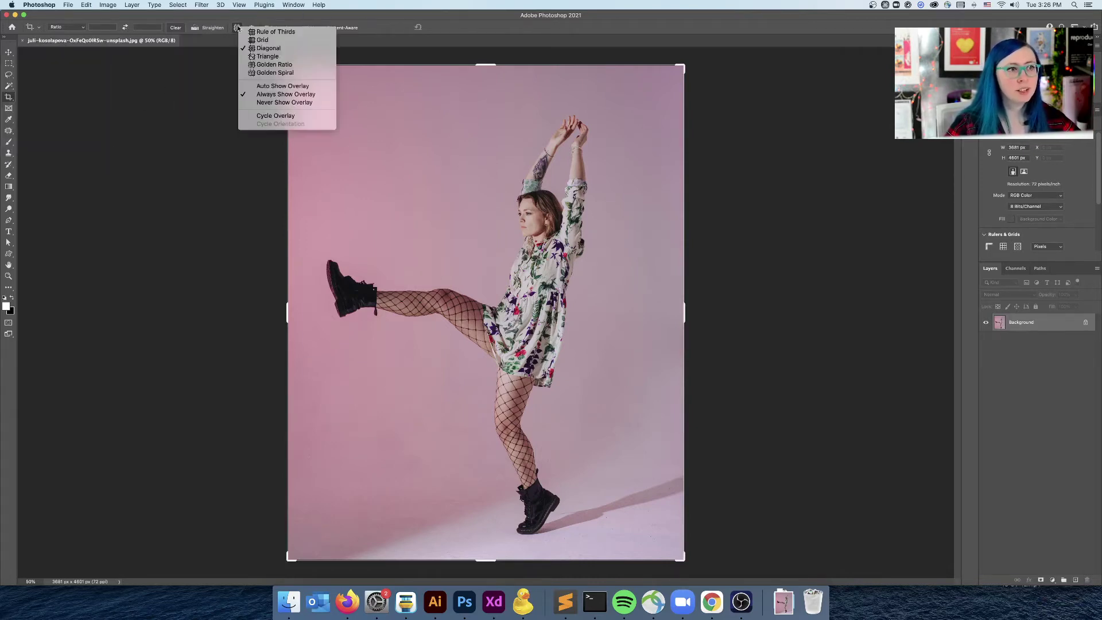
pyautogui.click(277, 56)
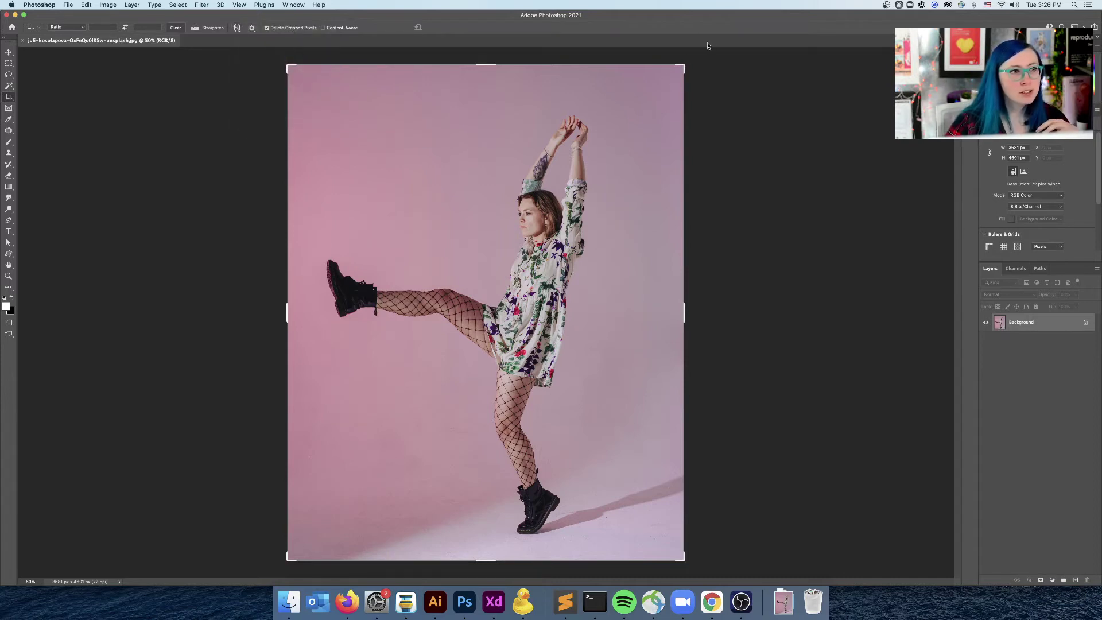
pyautogui.click(681, 68)
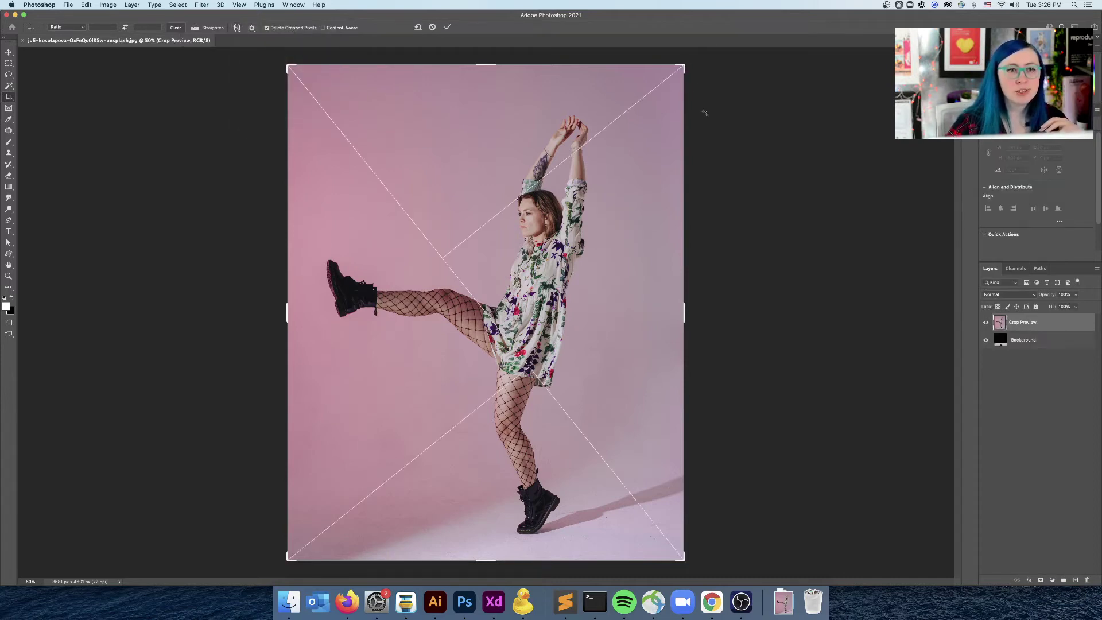
pyautogui.press('alt')
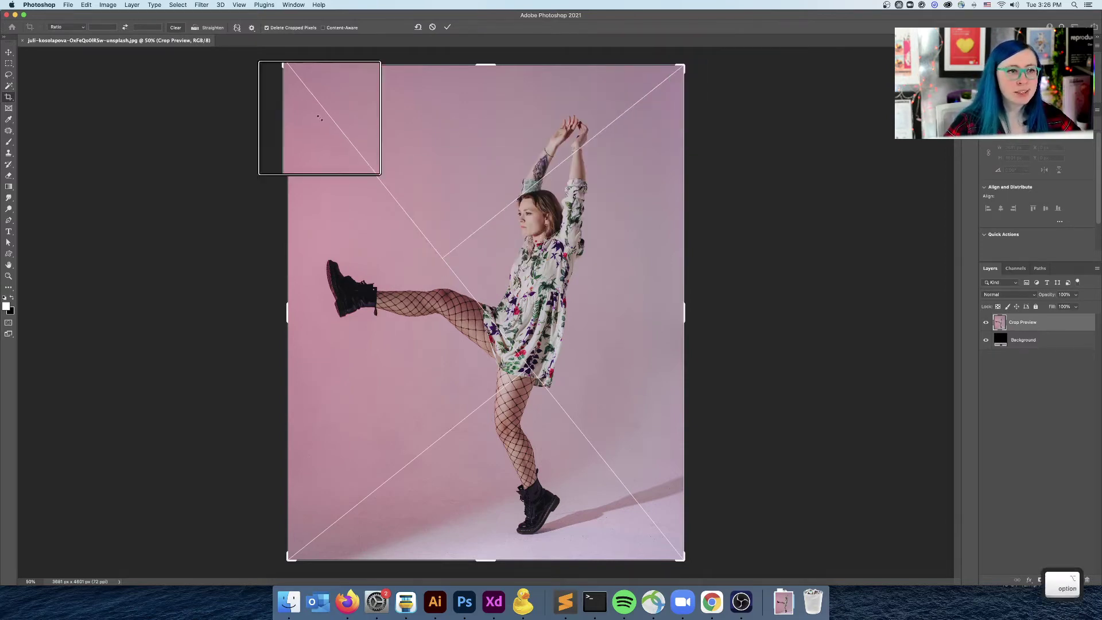
# Switch the crop guide to Golden Ratio, then to Golden Spiral
pyautogui.click(236, 27)
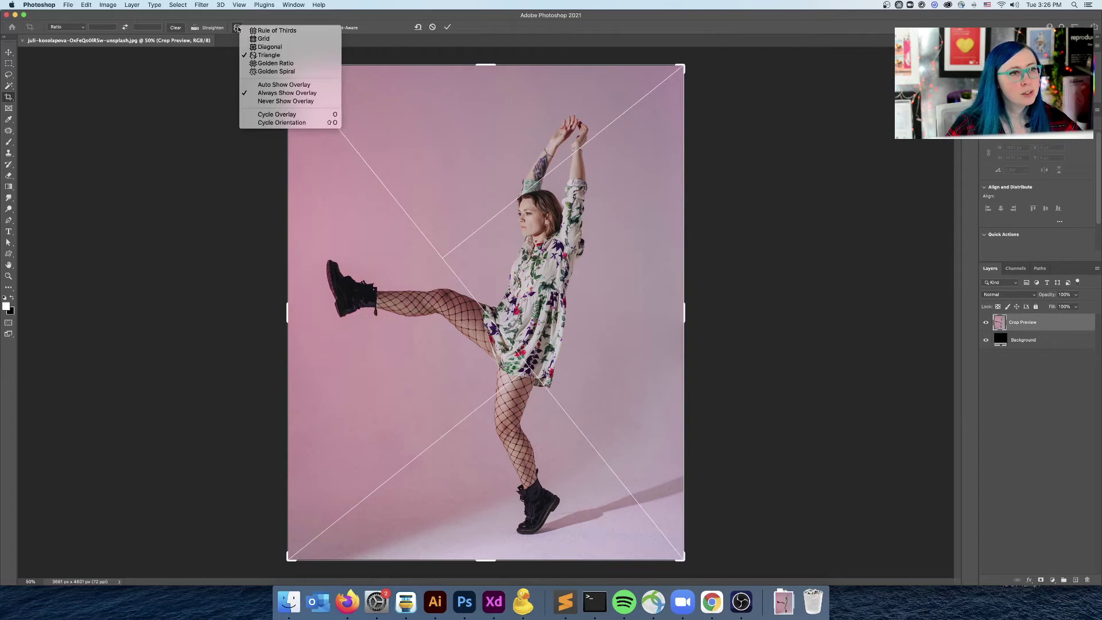
pyautogui.click(254, 64)
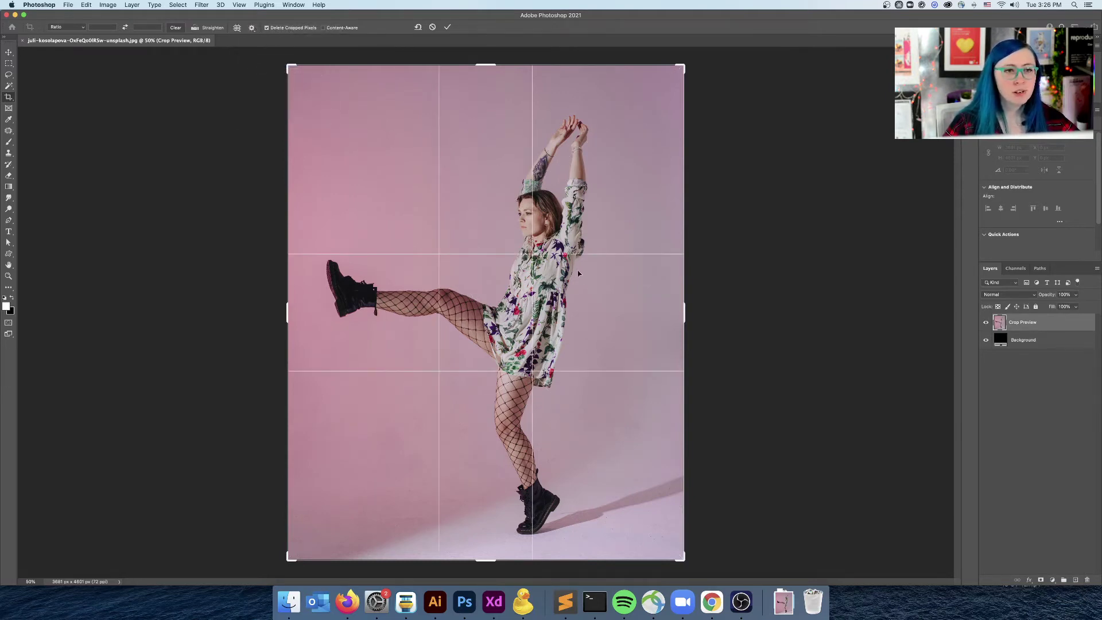
pyautogui.press('ctrl')
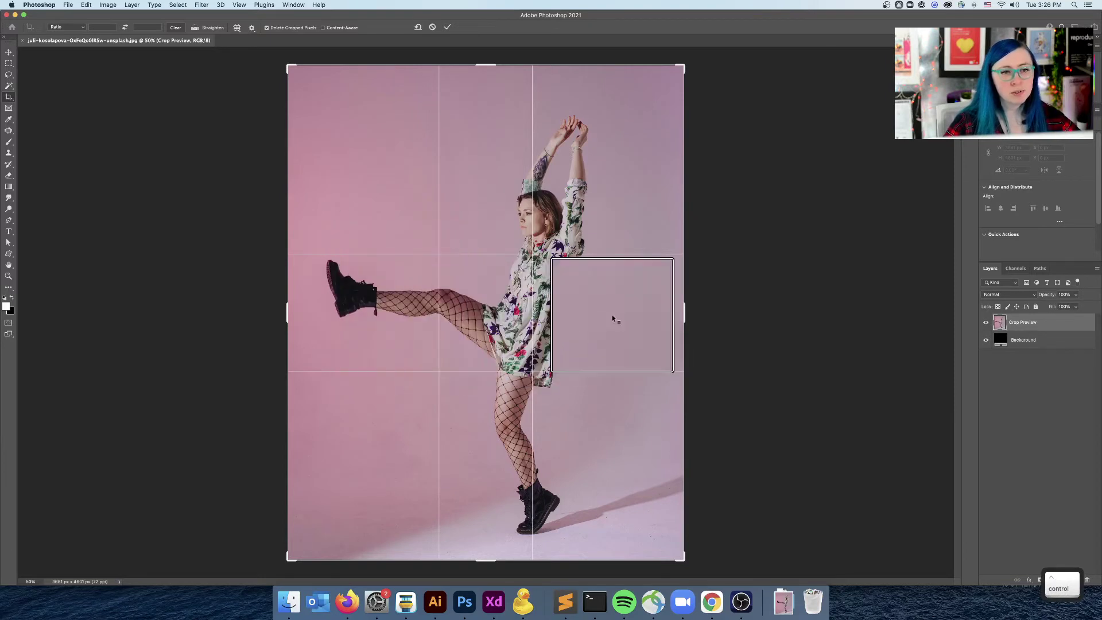
pyautogui.click(236, 28)
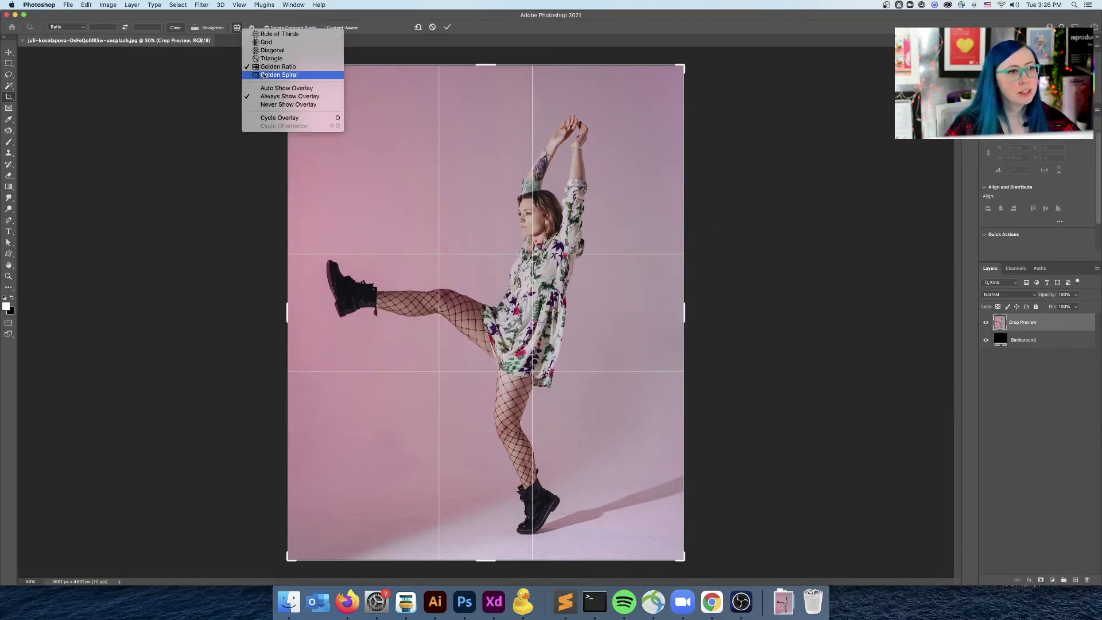
pyautogui.click(264, 75)
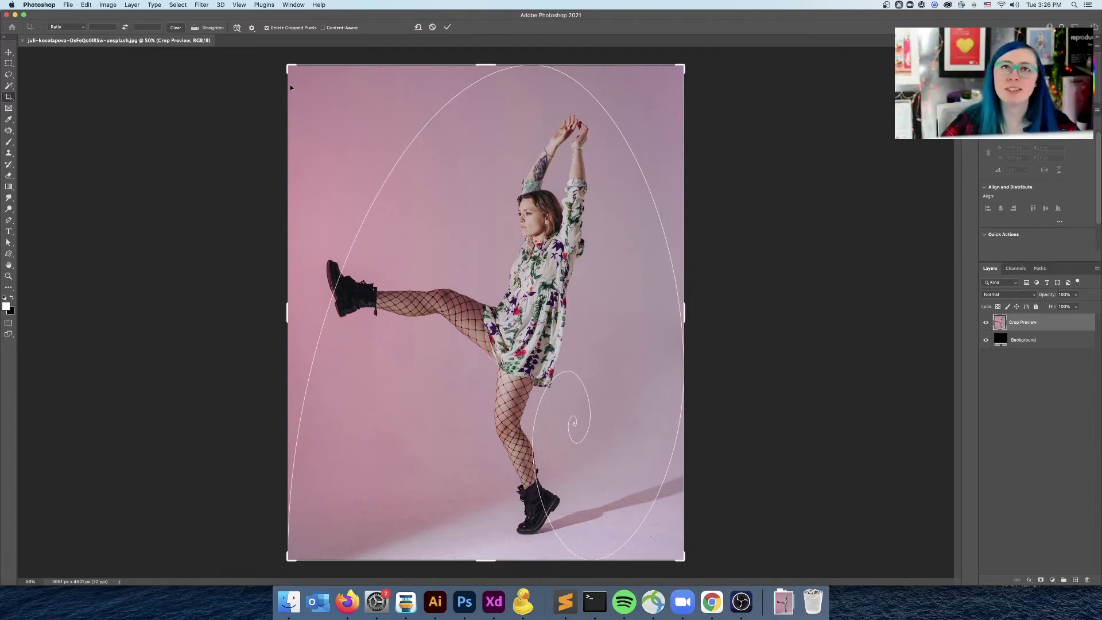
pyautogui.click(236, 28)
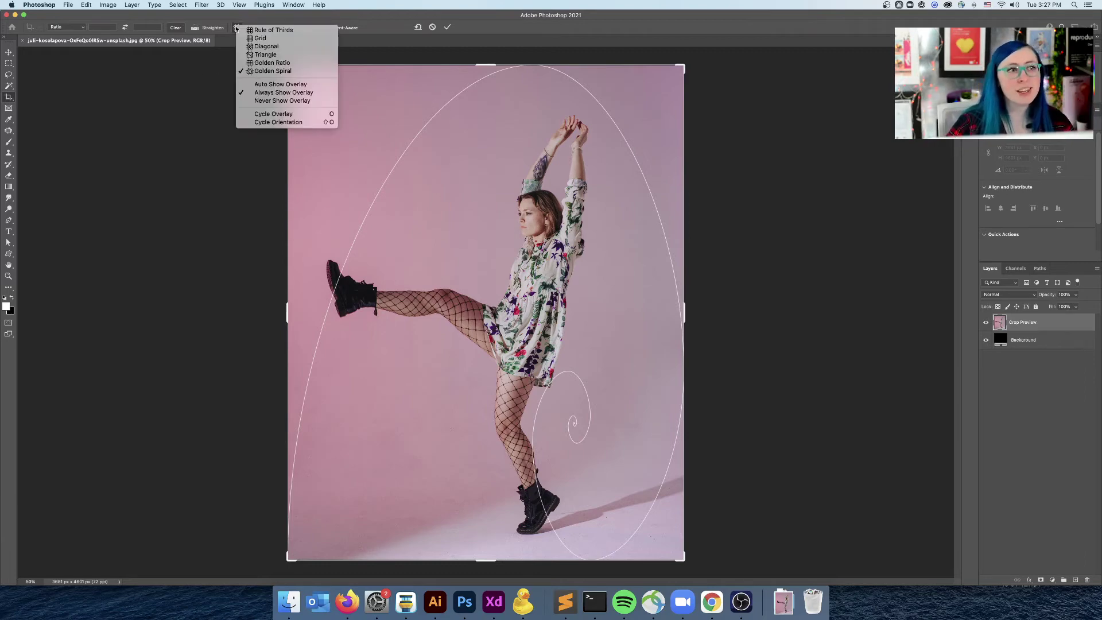
# Set the crop overlay back to Rule of Thirds and adjust the frame around the photo
pyautogui.click(265, 30)
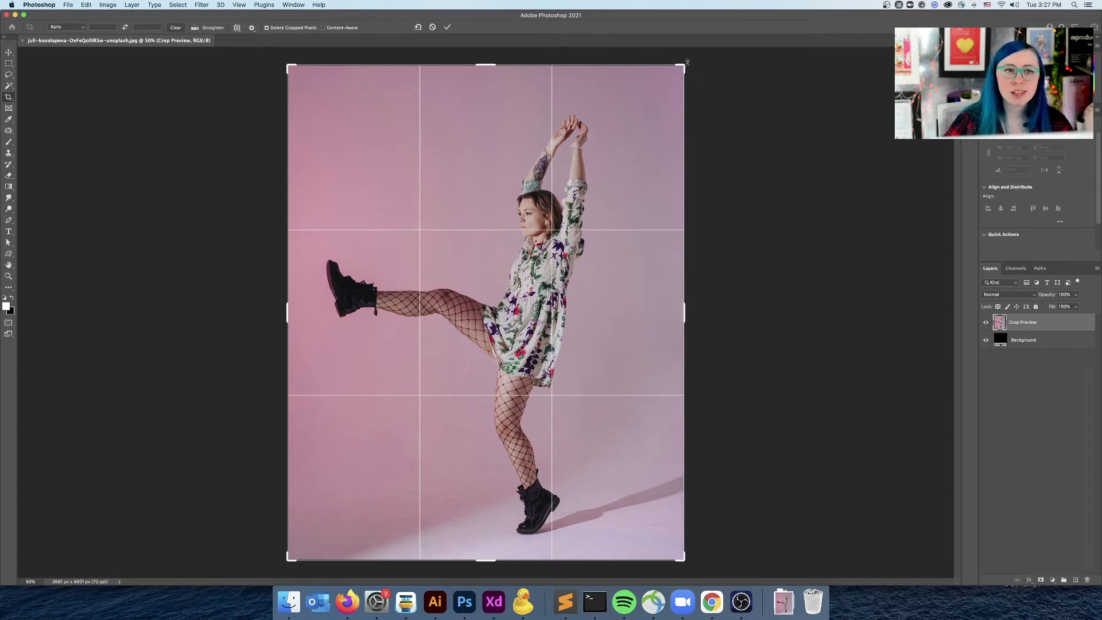
pyautogui.moveTo(684, 68)
pyautogui.mouseDown()
pyautogui.moveTo(629, 92)
pyautogui.moveTo(686, 66)
pyautogui.mouseUp()
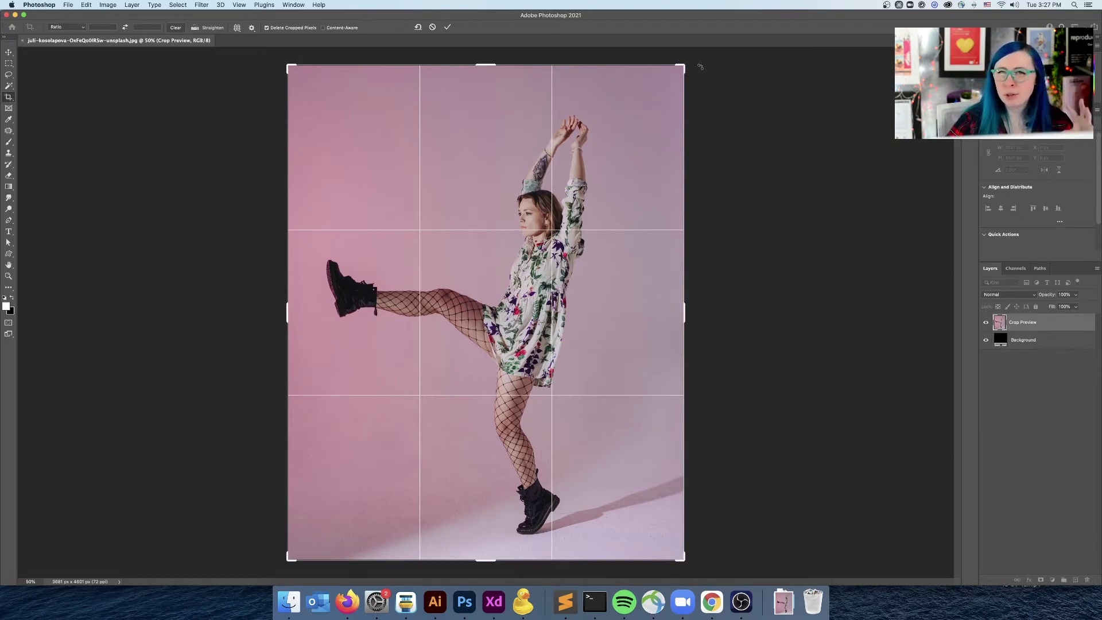
pyautogui.press('alt')
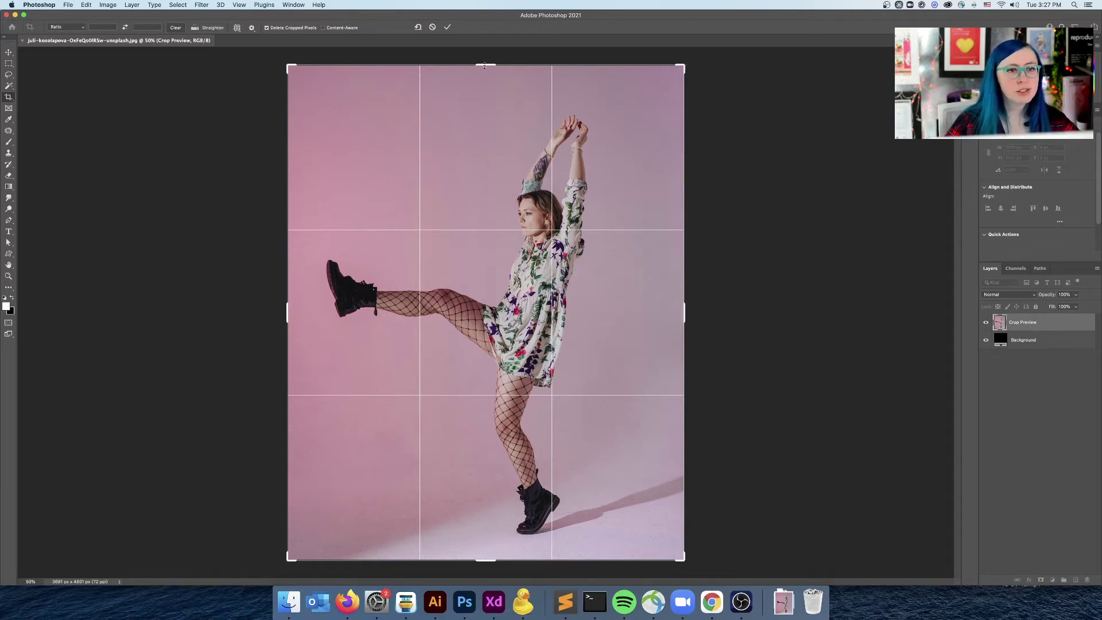
# Crop to a 3681 × 2955 px frame showing only the kicking legs, checking with undo/redo
pyautogui.moveTo(484, 66); pyautogui.dragTo(484, 160)
pyautogui.press('Return')
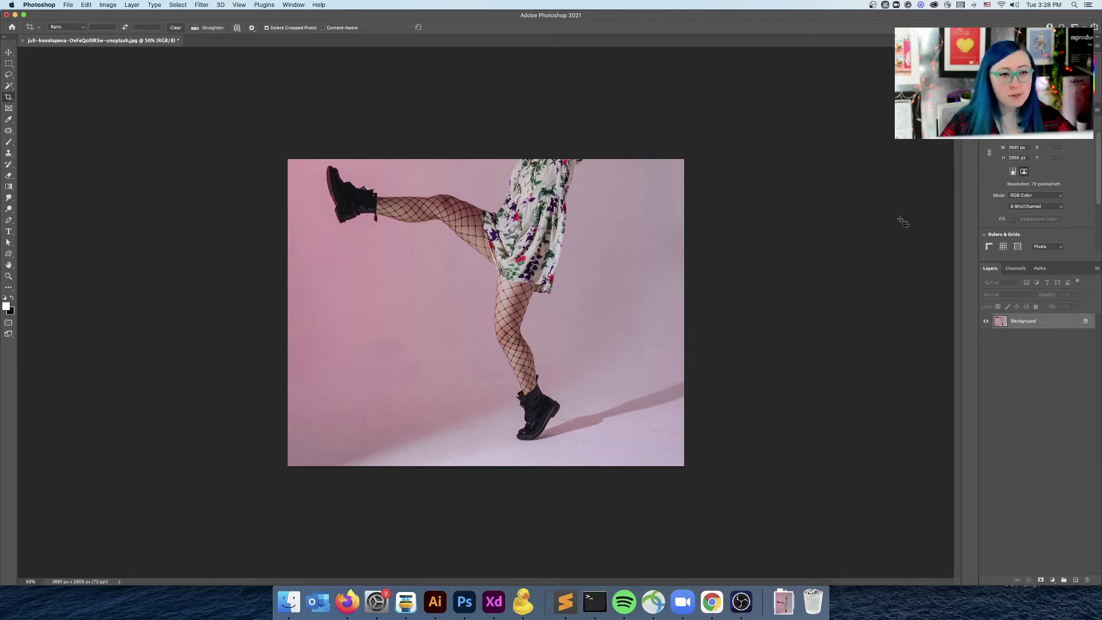
pyautogui.press('super+z')
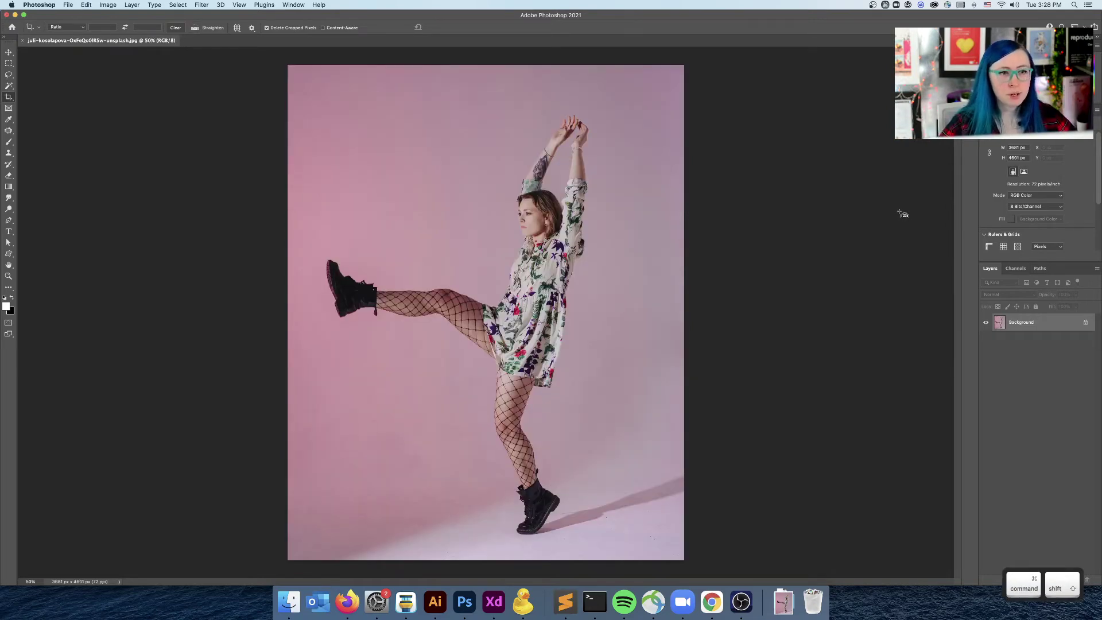
pyautogui.press('super+shift+z')
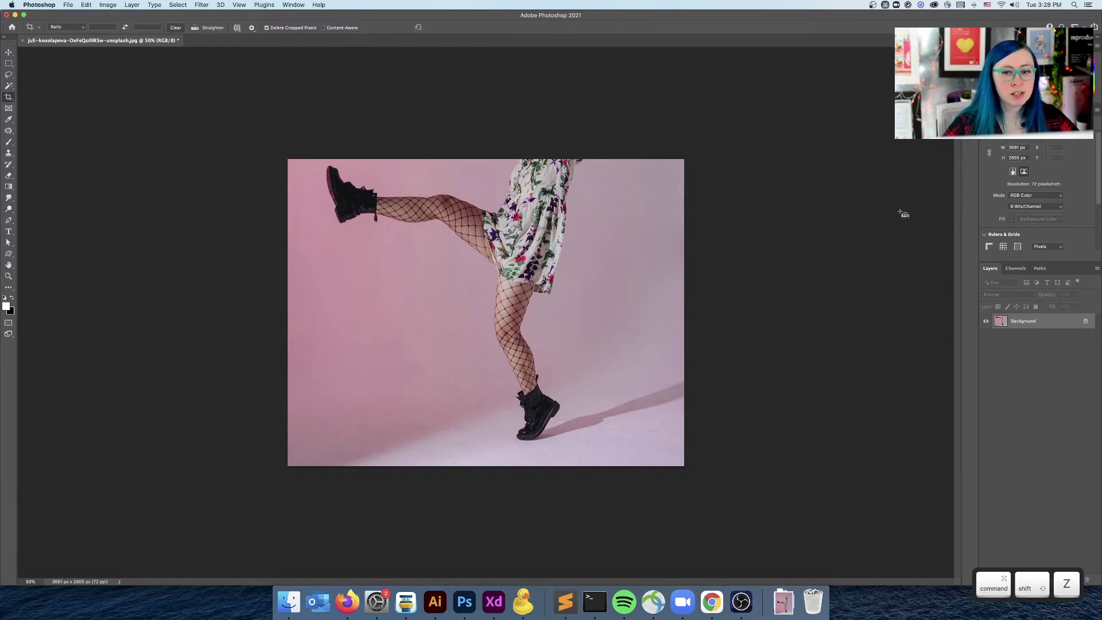
pyautogui.click(9, 97)
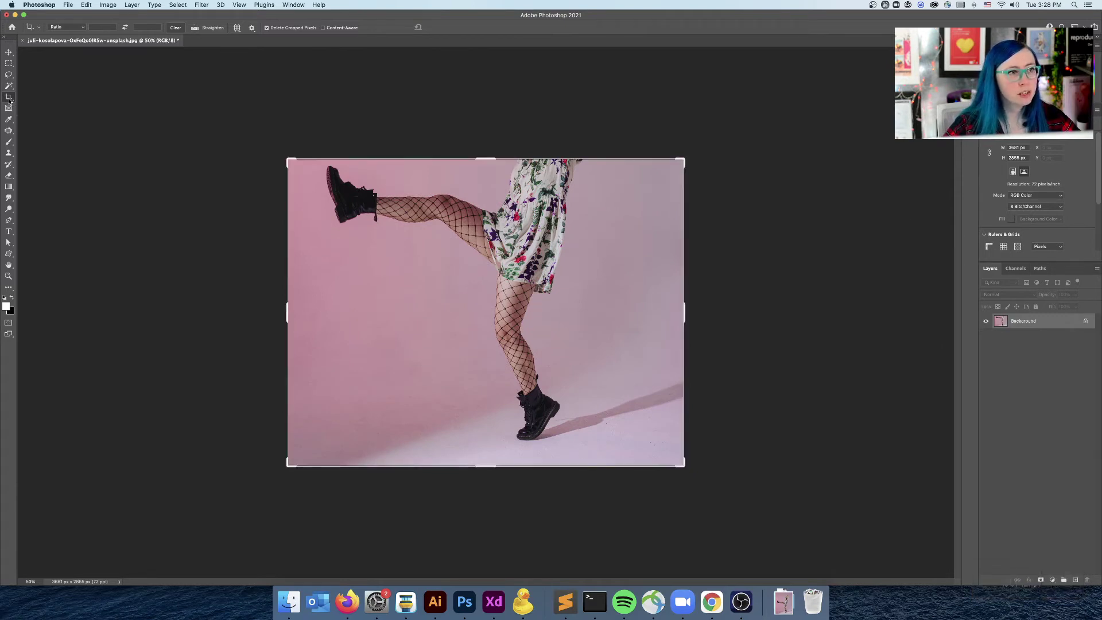
# Extend the crop above the image to 3681 × 3443 px, adding a black band over the legs
pyautogui.click(237, 27)
pyautogui.click(270, 89)
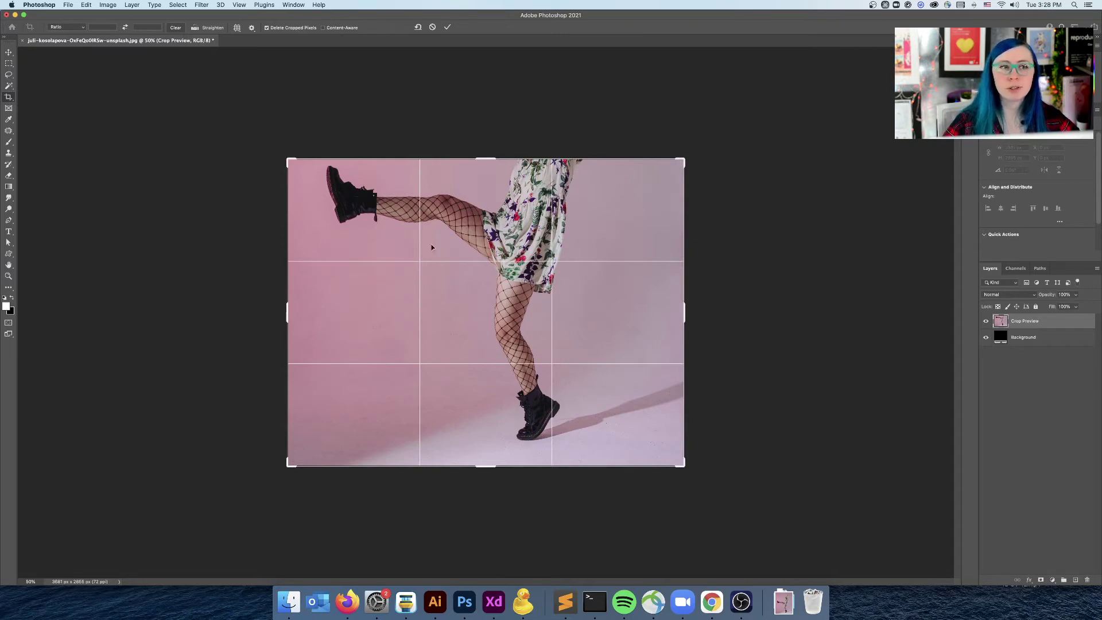
pyautogui.press('alt')
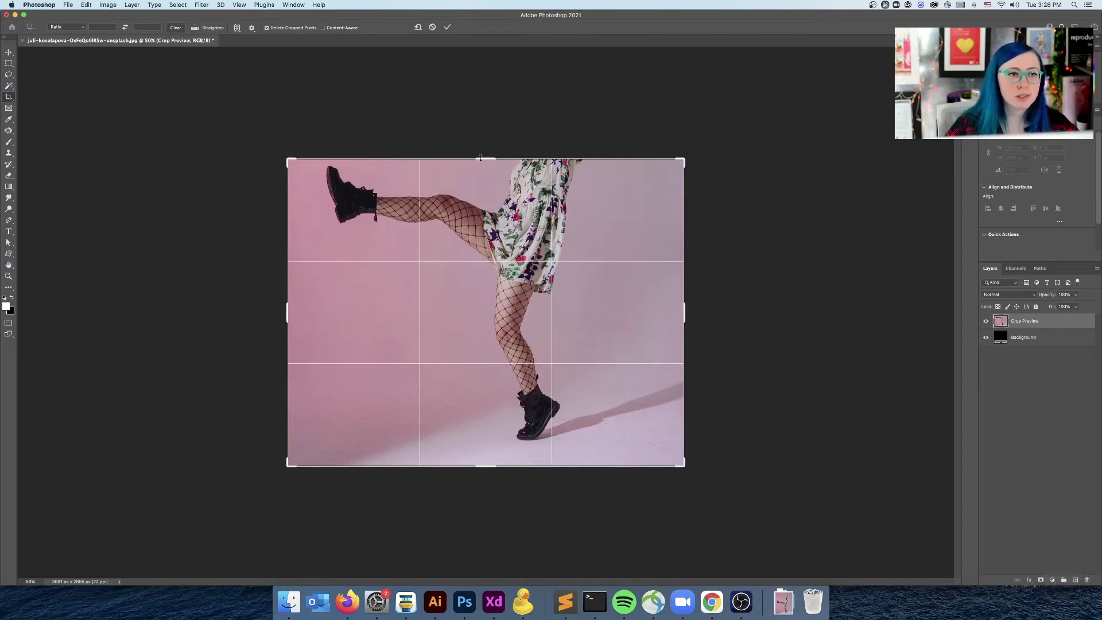
pyautogui.moveTo(481, 157); pyautogui.dragTo(479, 126)
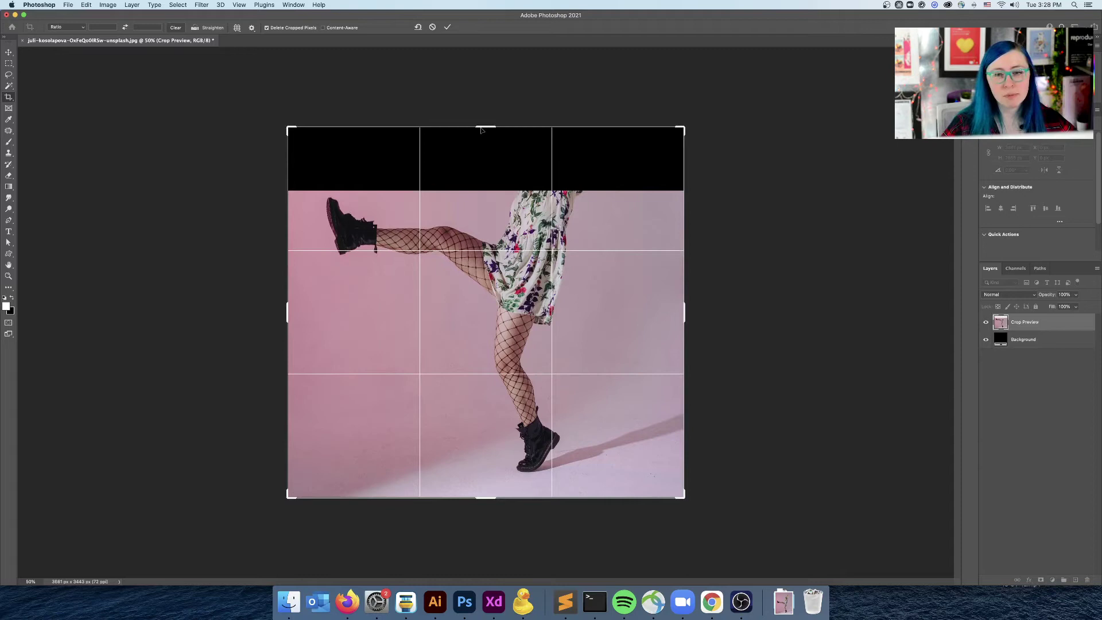
pyautogui.press('Return')
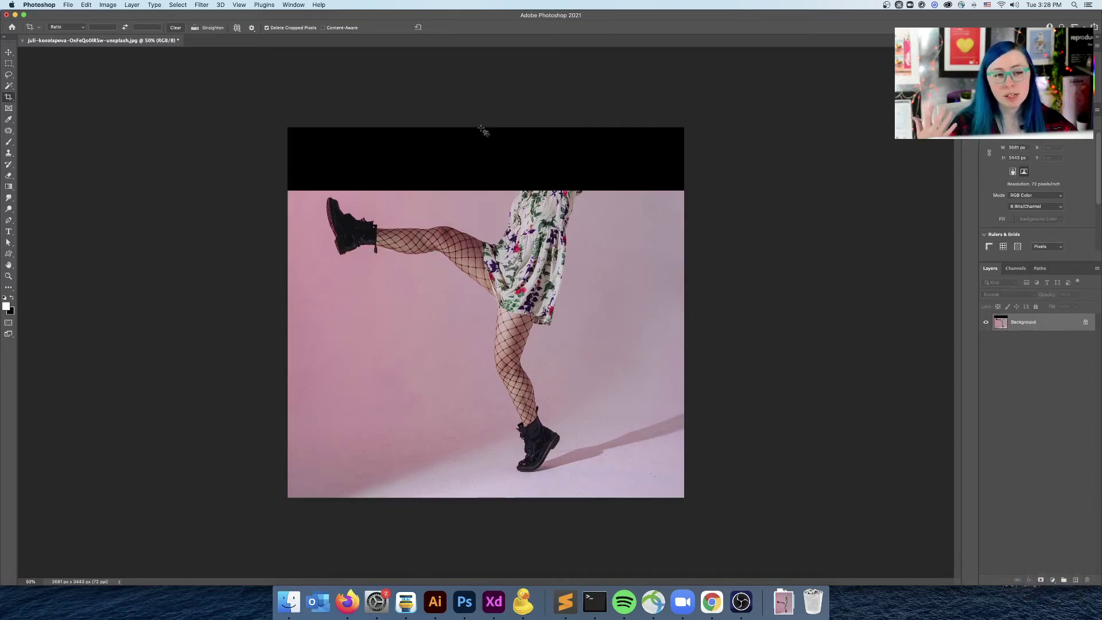
pyautogui.moveTo(535, 152)
pyautogui.mouseDown()
pyautogui.moveTo(469, 159)
pyautogui.moveTo(463, 212)
pyautogui.moveTo(625, 194)
pyautogui.moveTo(600, 158)
pyautogui.moveTo(525, 158)
pyautogui.mouseUp()
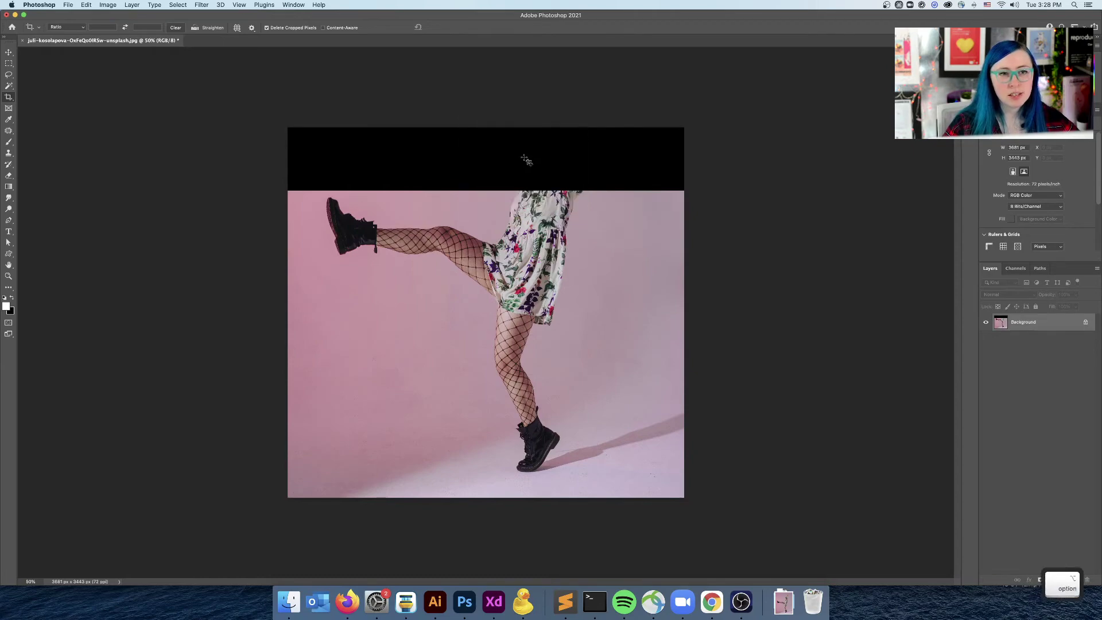
pyautogui.click(9, 52)
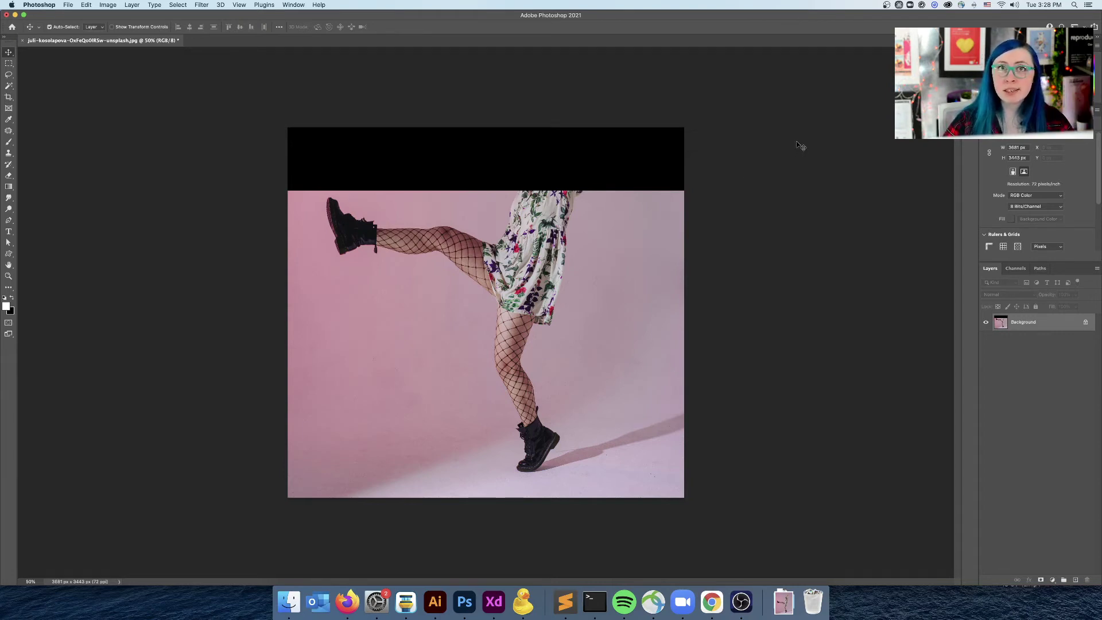
# Undo and redo the last two crop steps to compare the results
pyautogui.press('super+z')
pyautogui.press('super+z')
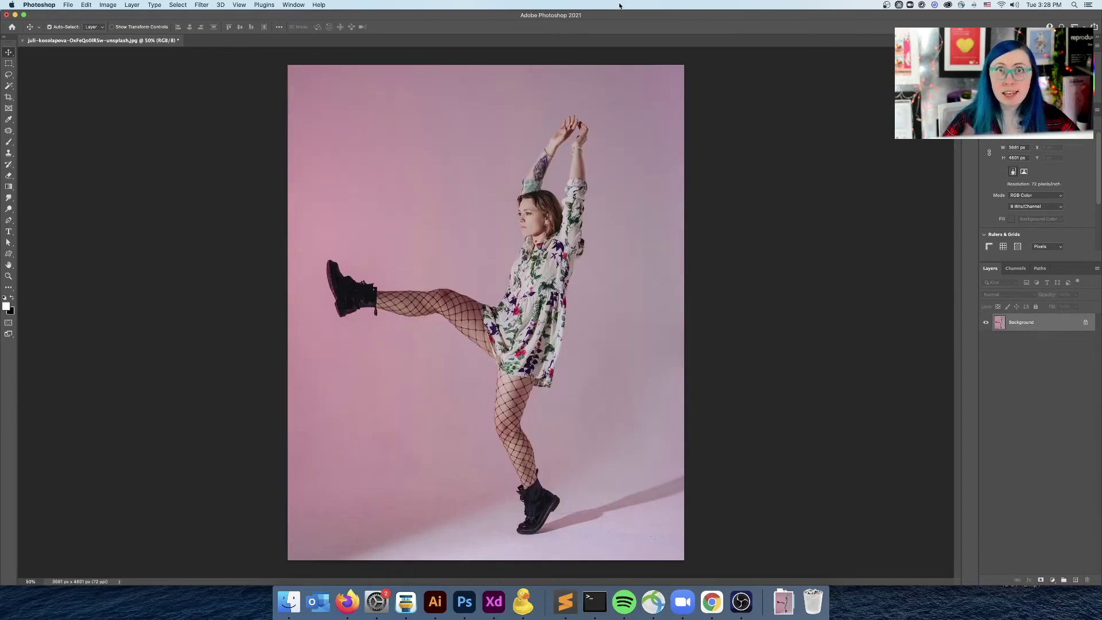
pyautogui.press('super+shift')
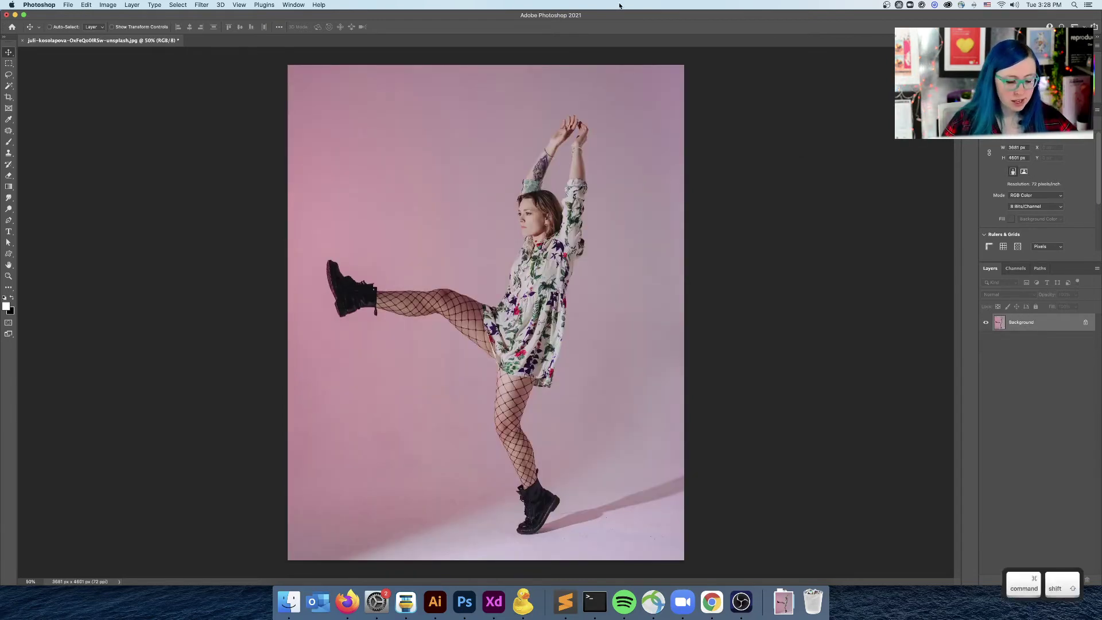
pyautogui.press('super+shift+z')
pyautogui.press('super+shift+z')
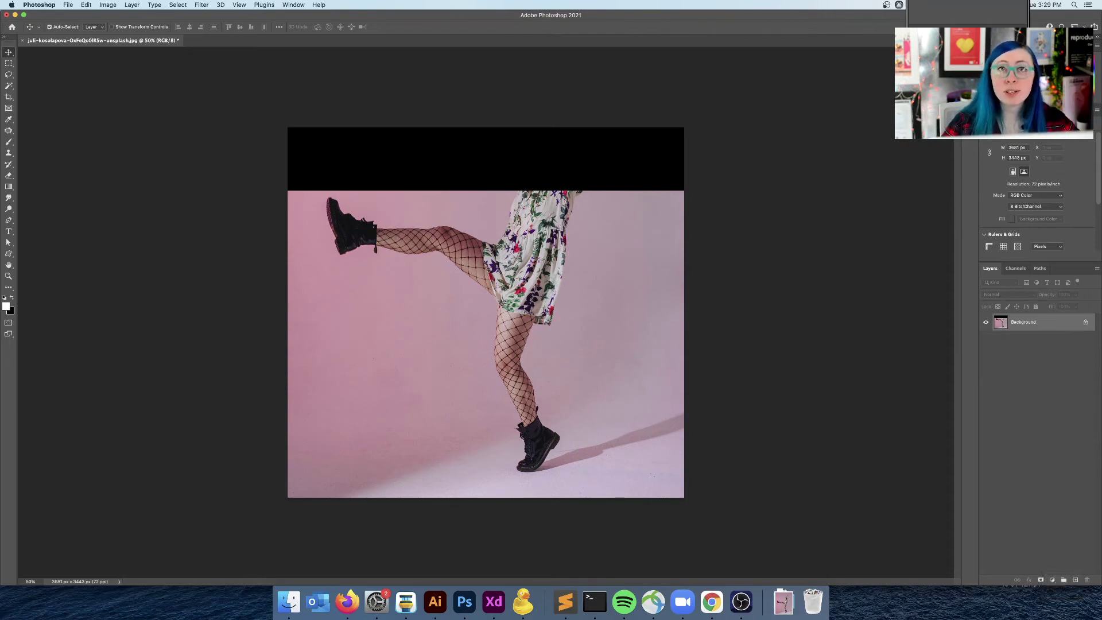
# Restore the full 3681 × 4601 px photo from the History panel's Open snapshot
pyautogui.press('ctrl')
pyautogui.hotkey('ctrl', 'h')
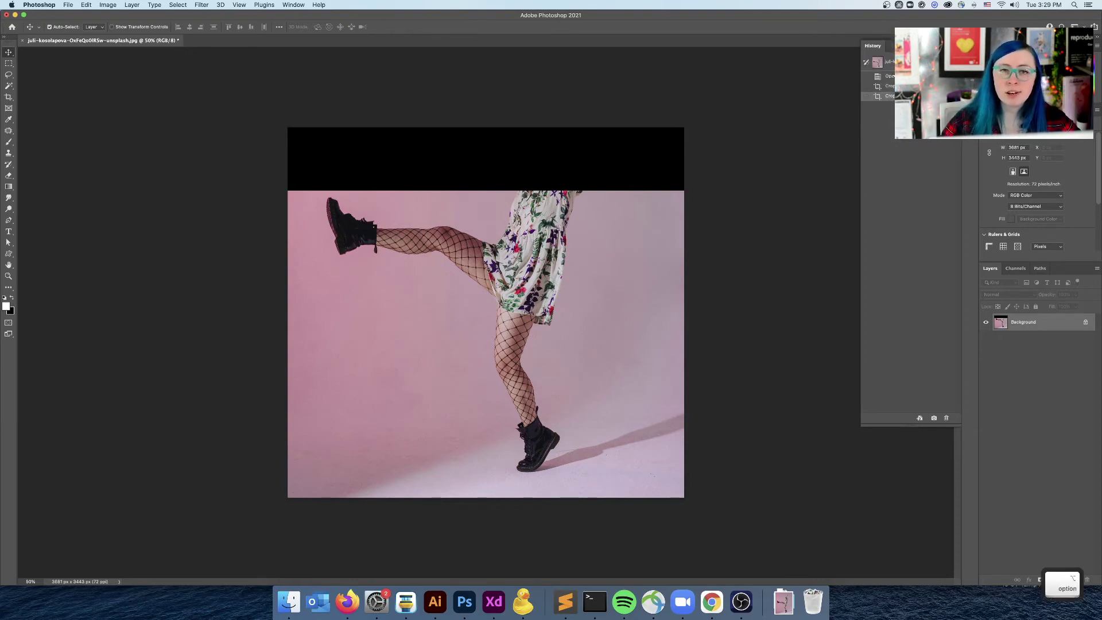
pyautogui.click(888, 76)
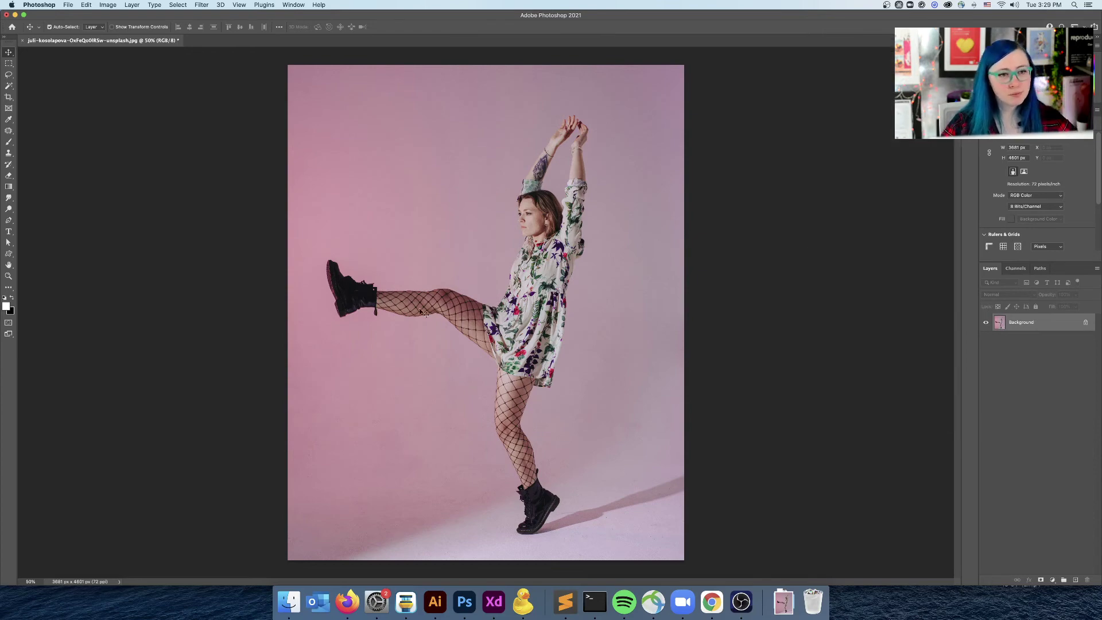
pyautogui.click(11, 98)
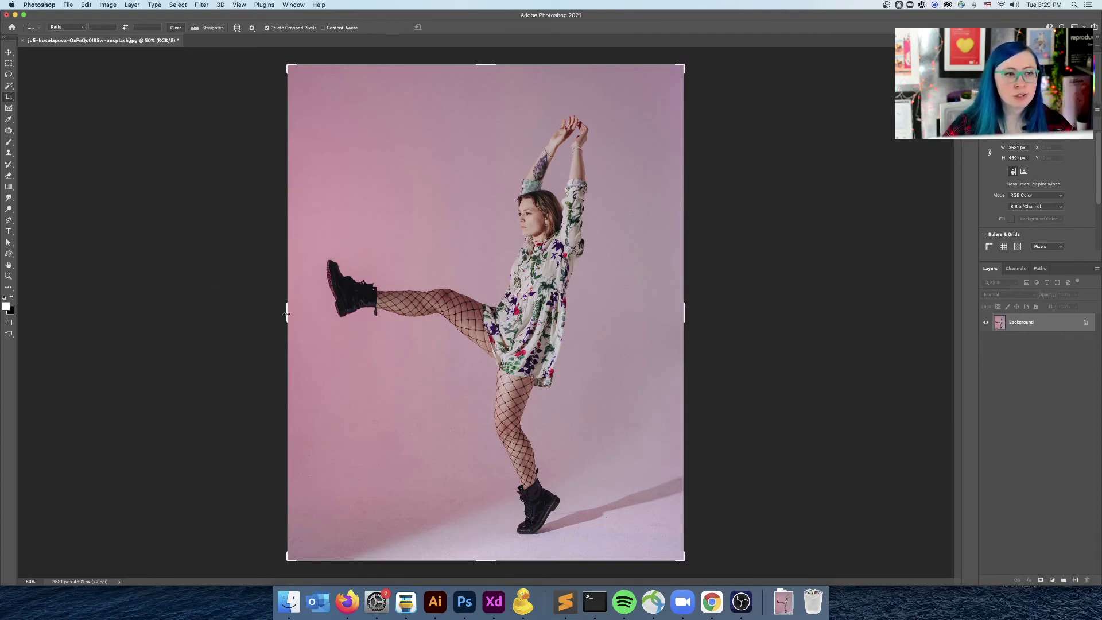
pyautogui.moveTo(287, 314); pyautogui.dragTo(338, 332)
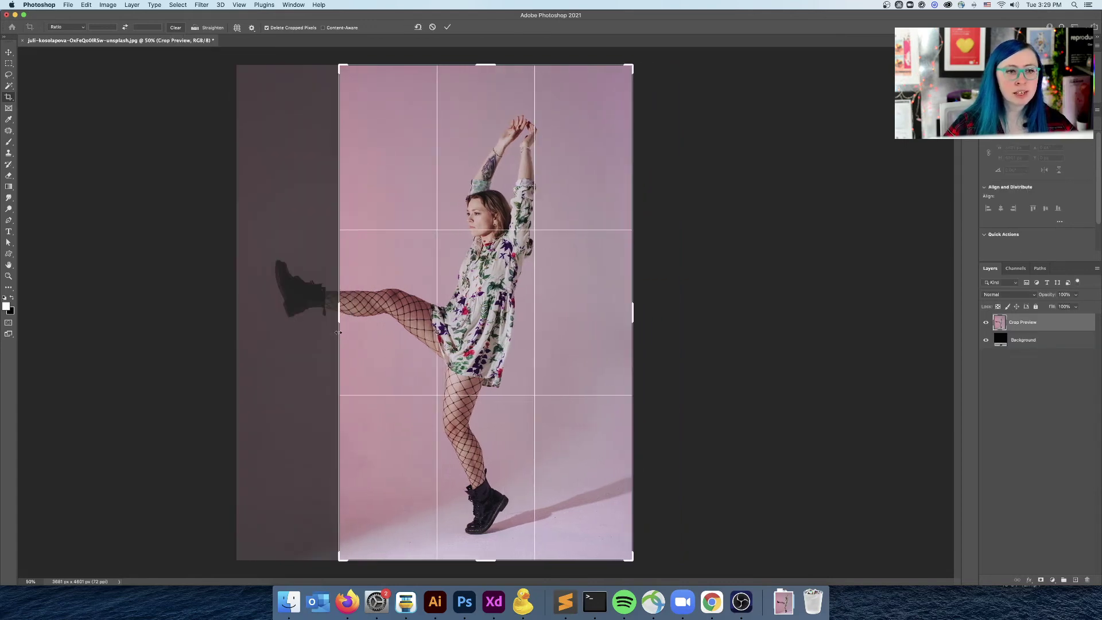
pyautogui.press('Return')
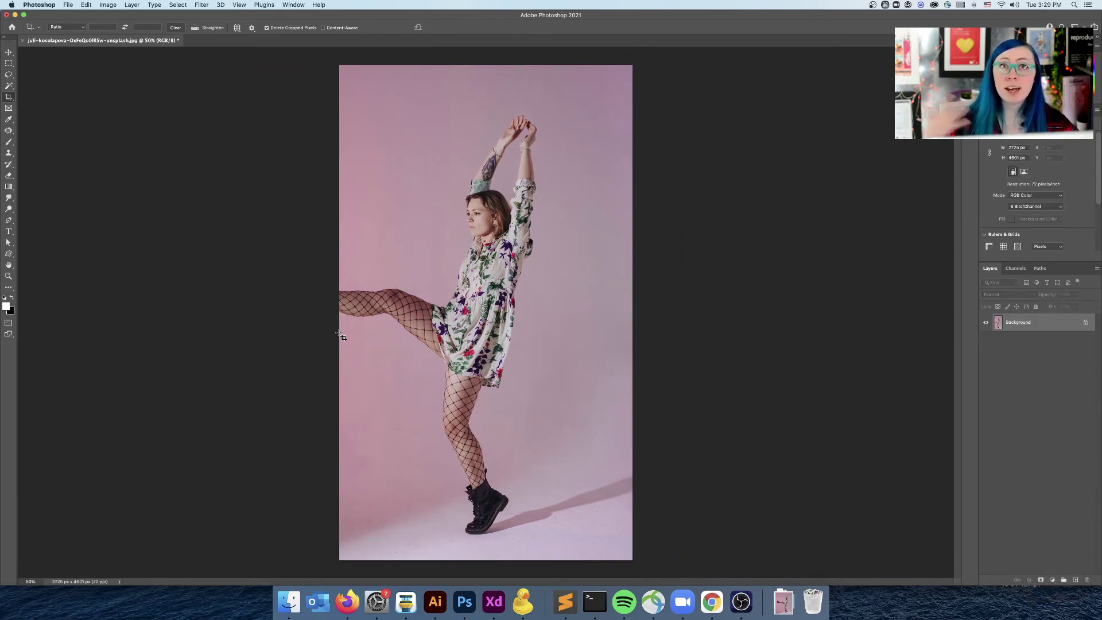
pyautogui.press('ctrl')
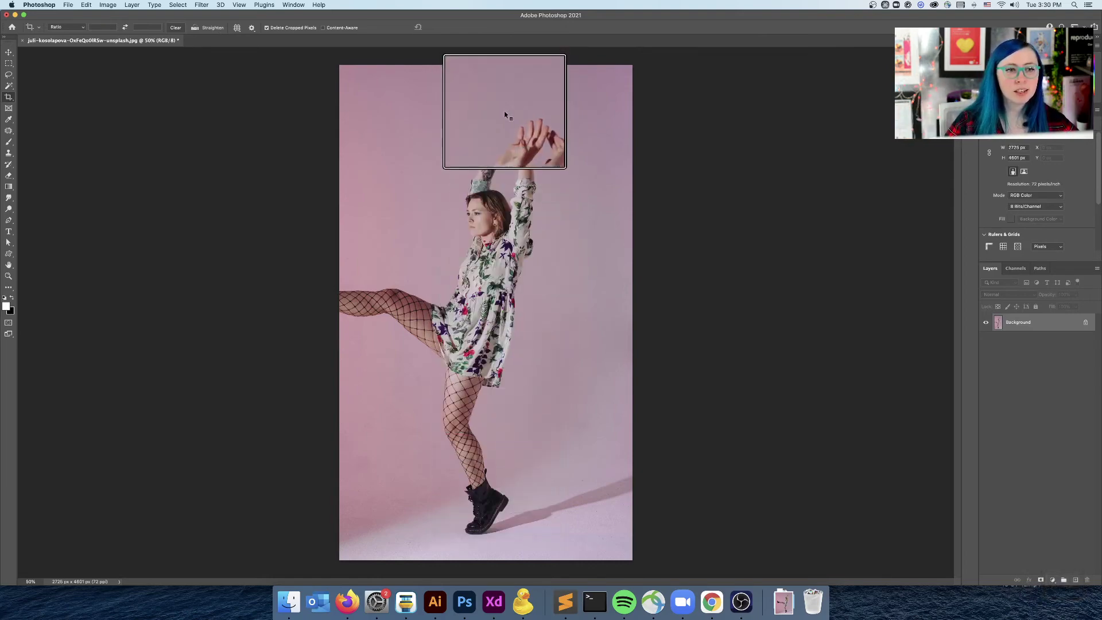
pyautogui.press('ctrl')
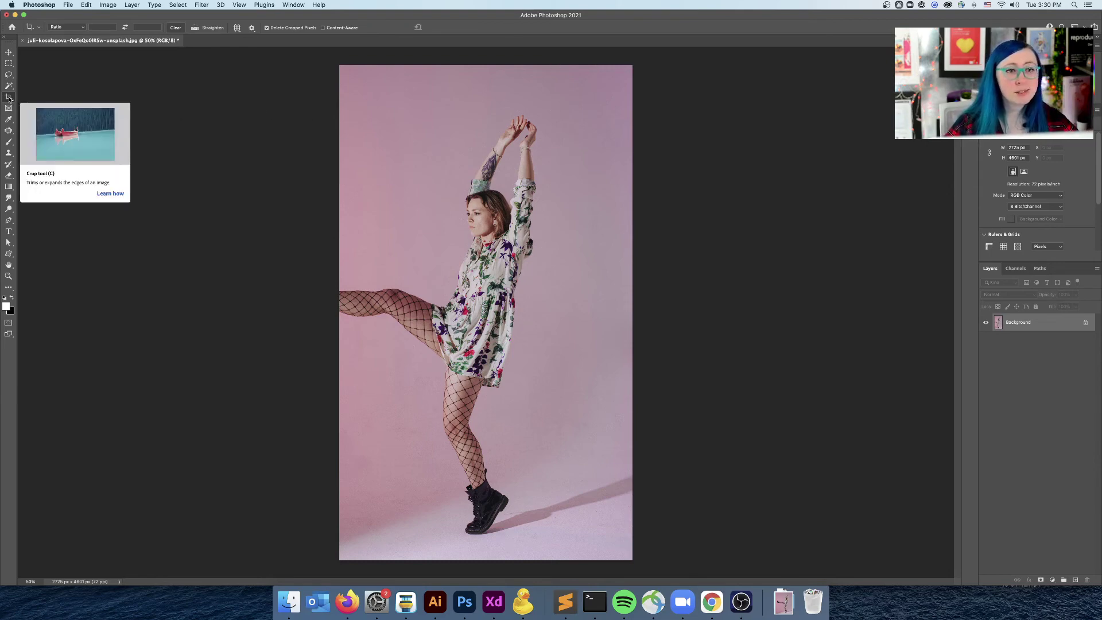
# Undo the narrow crop and set the Crop tool's overlay to Diagonal
pyautogui.press('super+z')
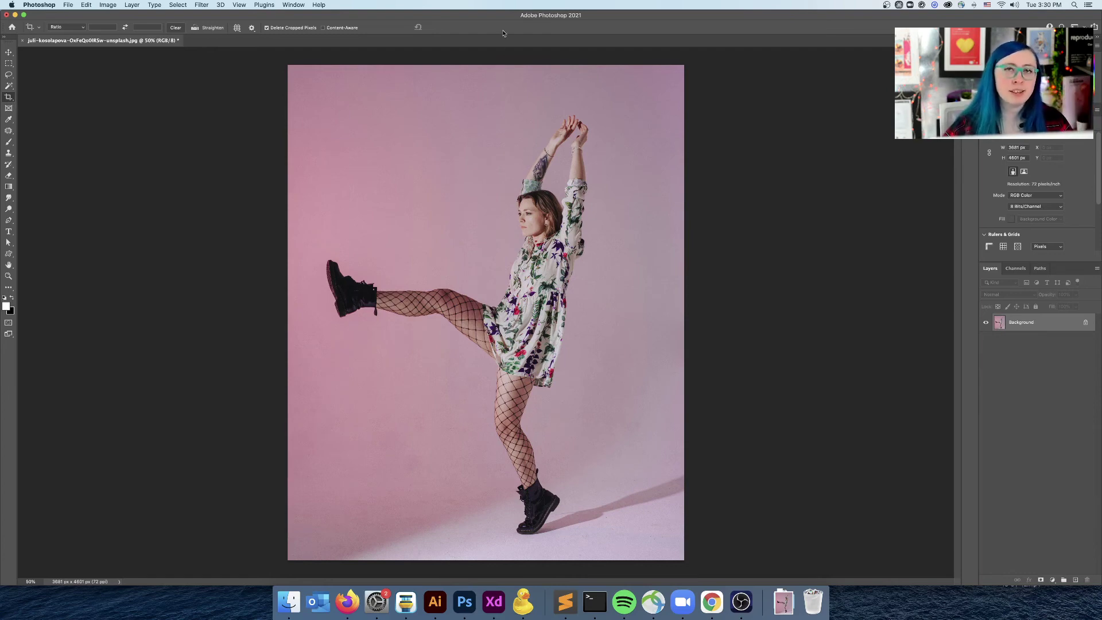
pyautogui.click(237, 27)
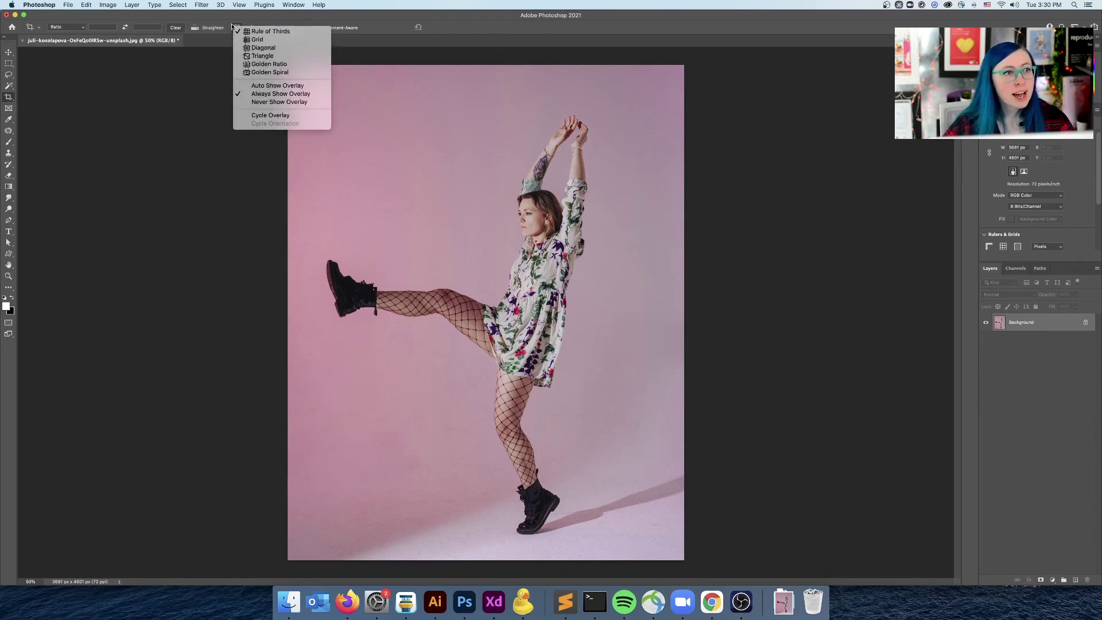
pyautogui.click(261, 48)
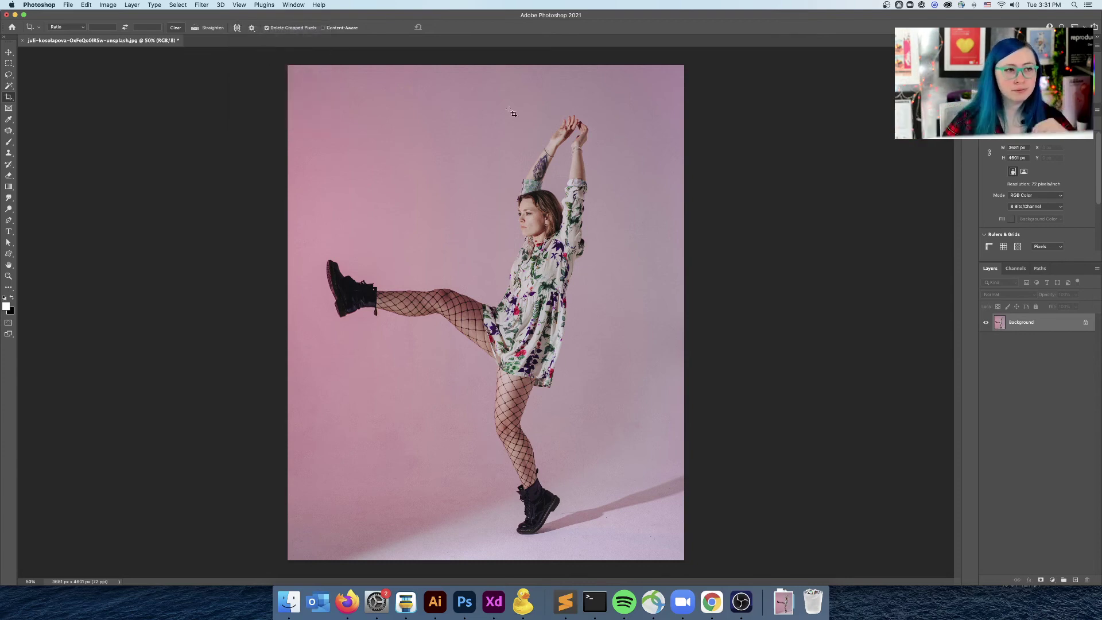
pyautogui.click(8, 95)
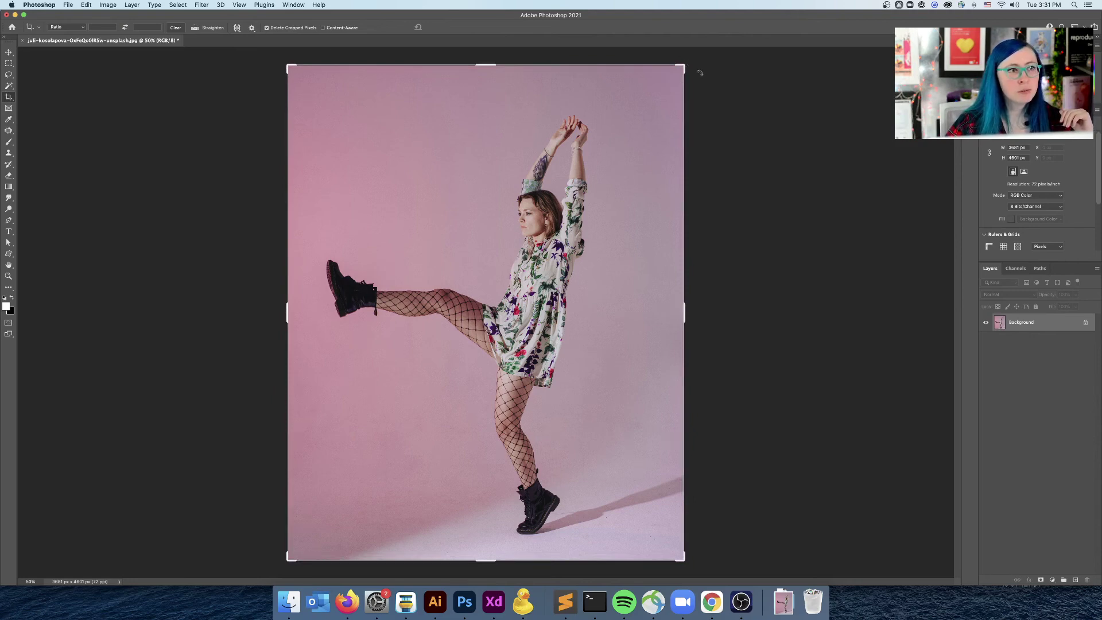
# Rotate the photo about -84° inside the crop frame so the woman lies diagonally
pyautogui.click(684, 60)
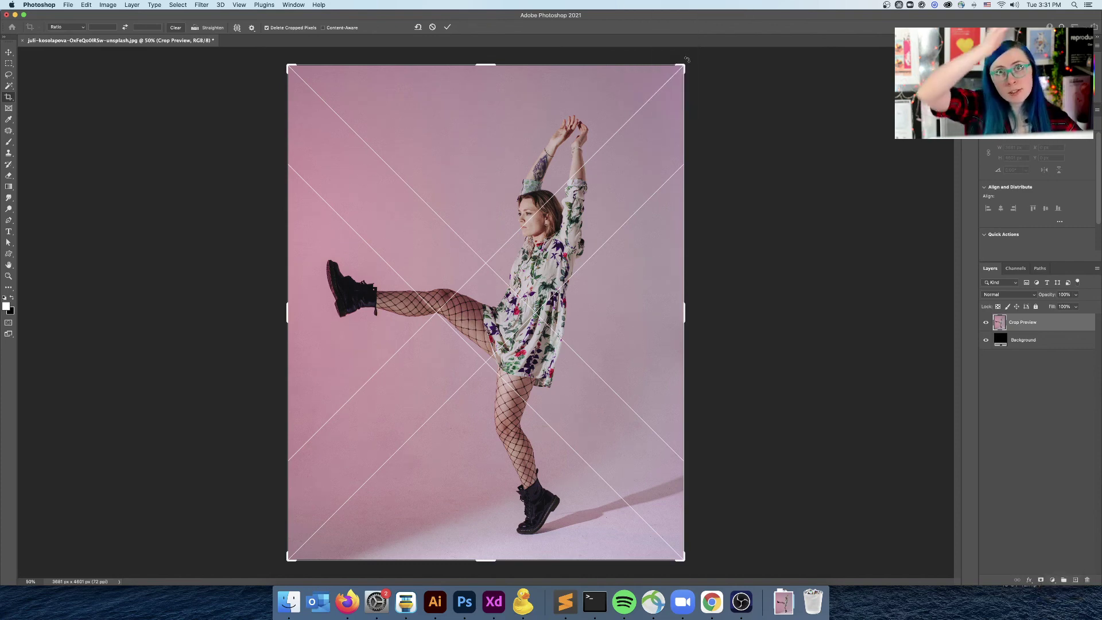
pyautogui.moveTo(687, 60); pyautogui.dragTo(692, 121)
pyautogui.moveTo(569, 65); pyautogui.dragTo(414, 100)
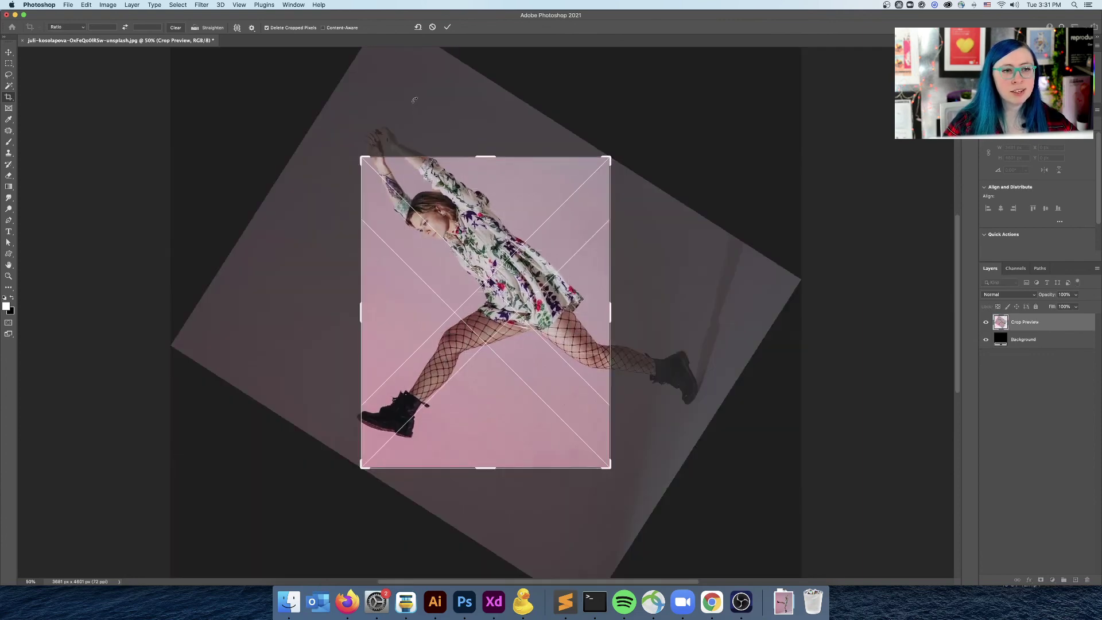
# Commit the rotated crop, producing a 2312 × 2890 px portrait of the leaping woman
pyautogui.press('v')
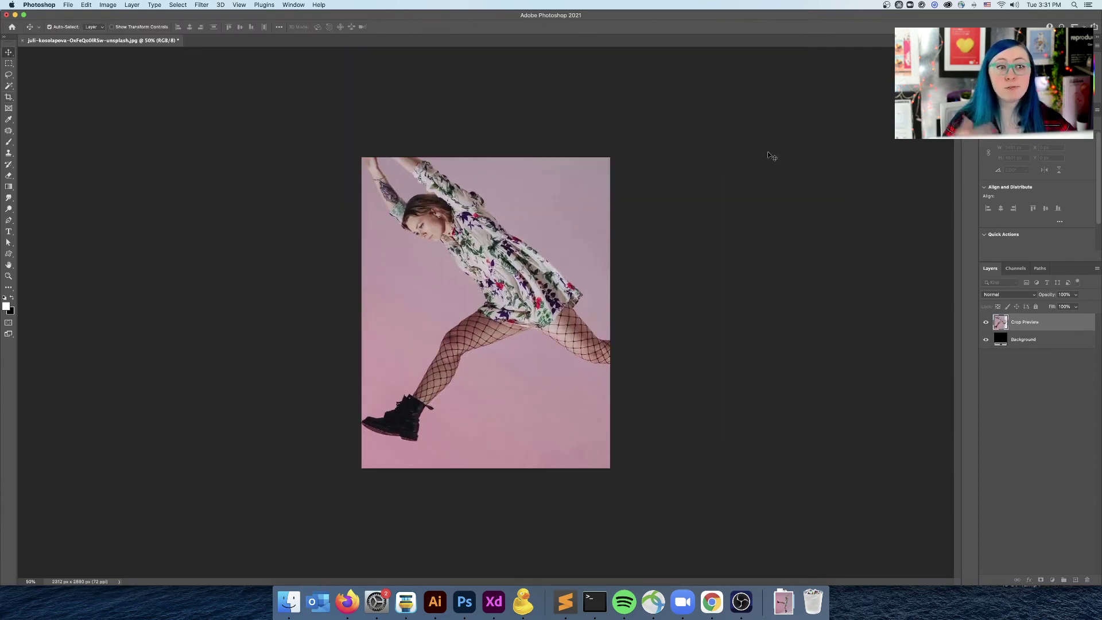